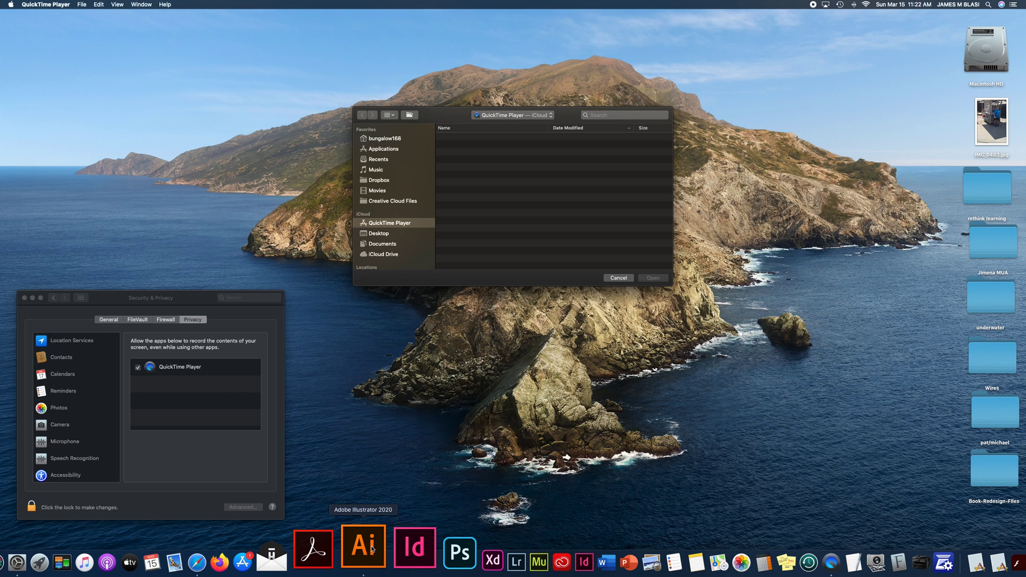
- Switch to Adobe Illustrator and open the new document settings from the Postcard preset
left_click(372, 549)
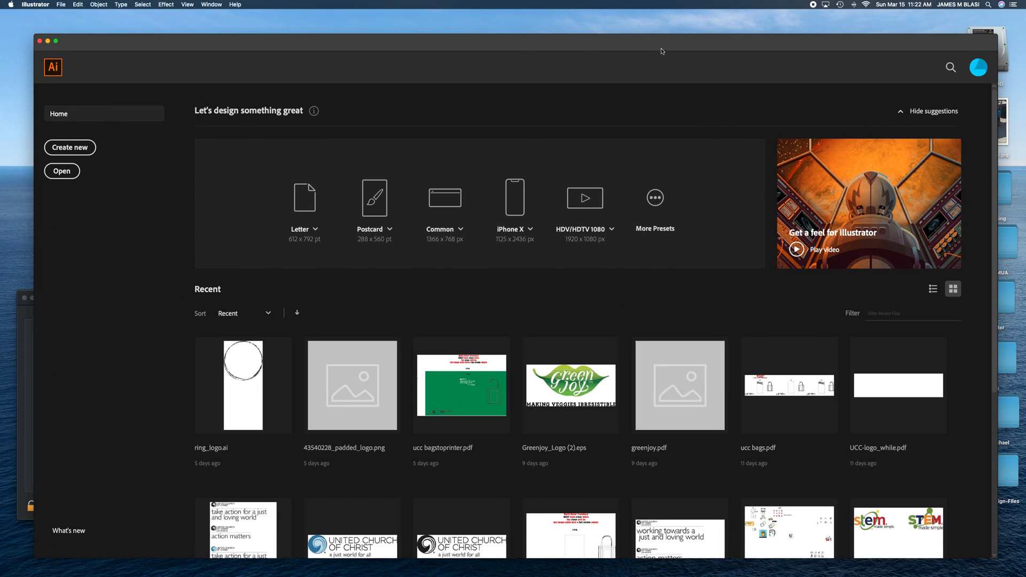
left_click_drag(661, 52, 649, 34)
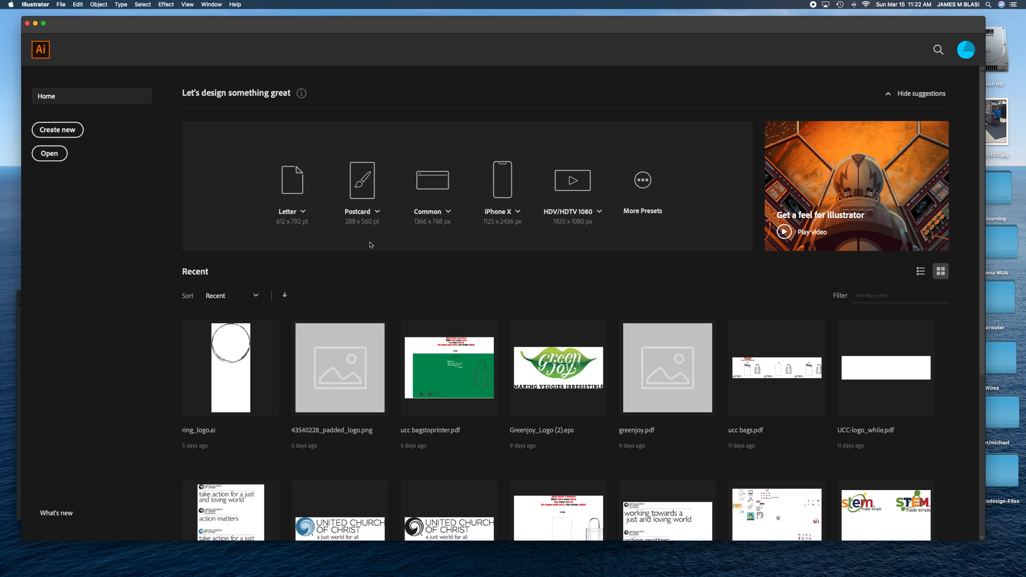
left_click(362, 187)
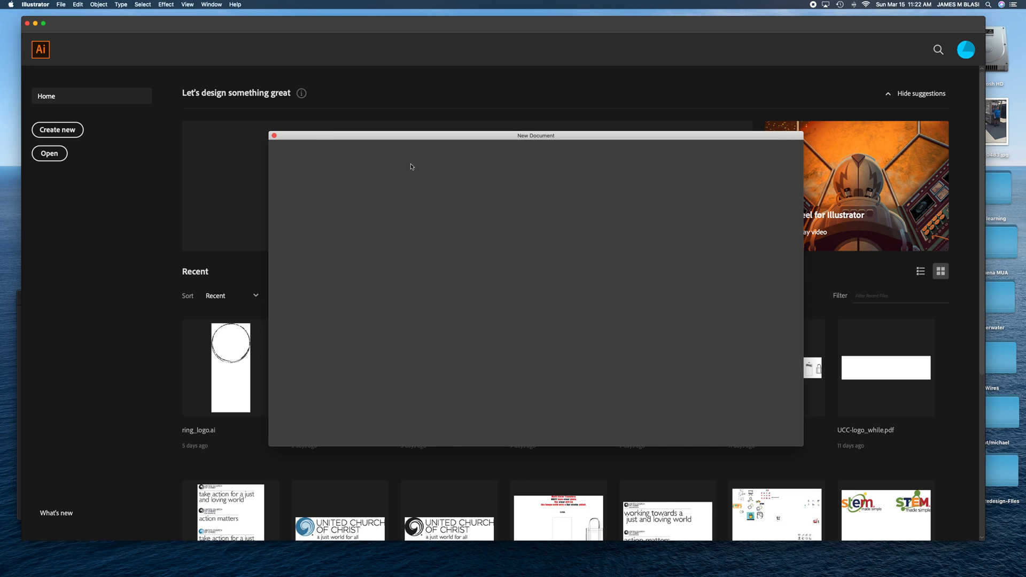
- Create a document 6 inches wide and 6 inches high with a 1p bleed
left_click(683, 225)
type("6")
key("Tab")
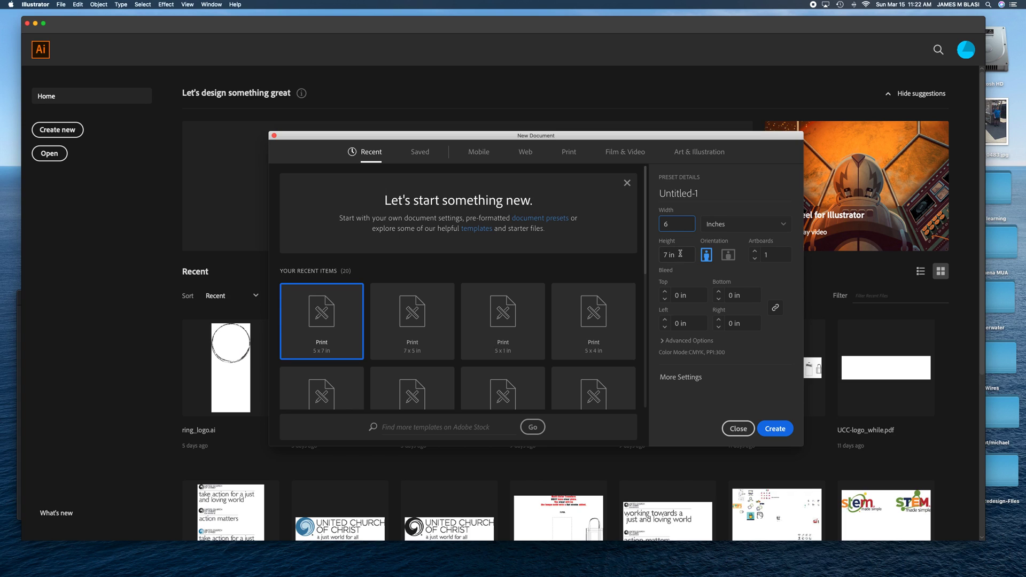
type("6")
left_click(695, 297)
type("1p")
left_click(774, 429)
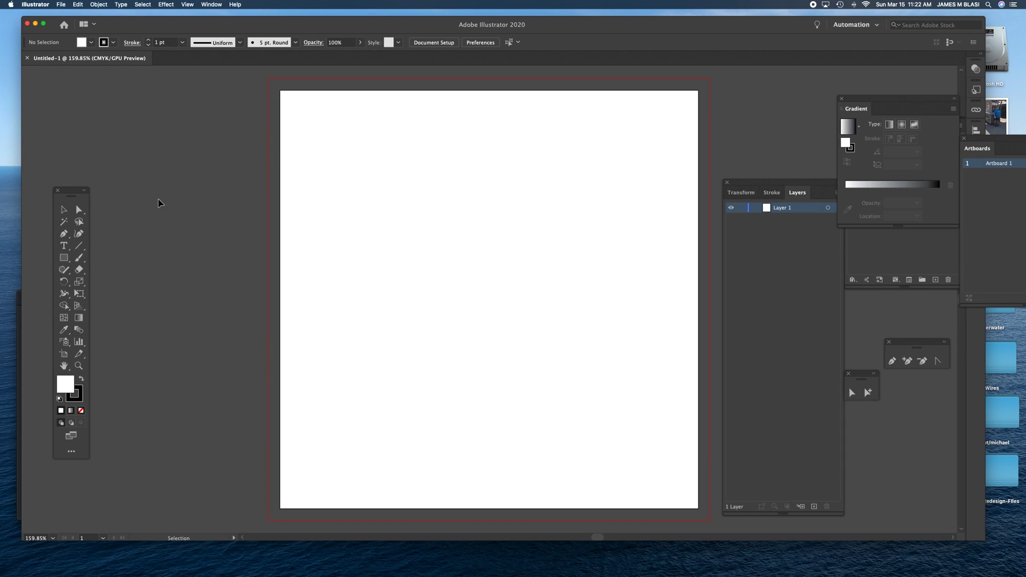
- Move the Gradient, Swatches and pen tool panels beside the artboard and separate the Layers, Stroke and Transform panels
left_click_drag(67, 198, 67, 198)
left_click_drag(860, 99, 120, 73)
left_click_drag(885, 124, 128, 231)
left_click_drag(797, 192, 785, 91)
mouse_move(770, 194)
left_mouse_down()
mouse_move(721, 107)
mouse_move(716, 121)
left_mouse_up()
mouse_move(792, 243)
left_mouse_down()
mouse_move(793, 307)
mouse_move(950, 491)
left_mouse_up()
left_click_drag(920, 346, 152, 430)
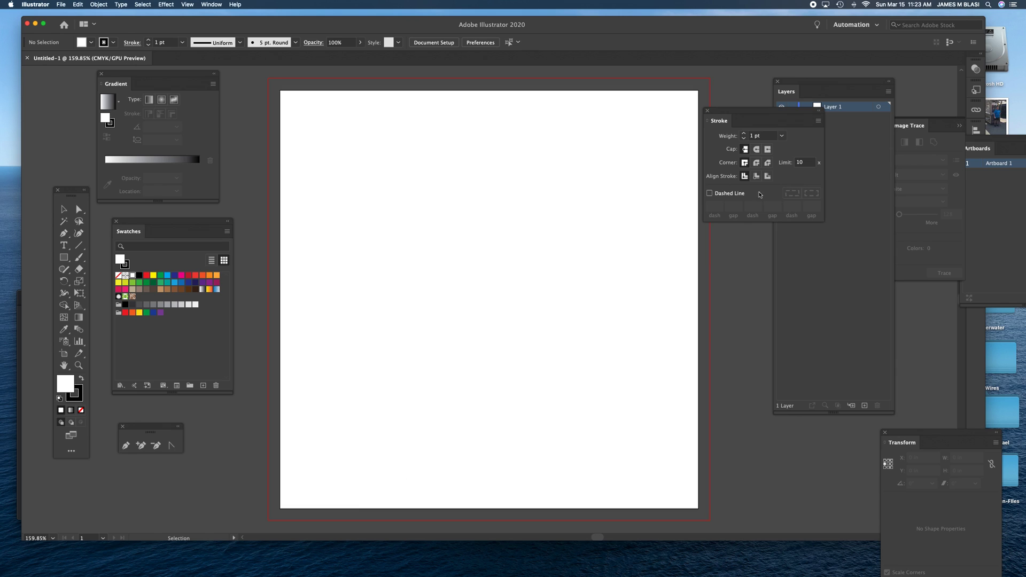
- Separate the Pathfinder panel, close the Align and Image Trace panels, and move the Artboards panel closer to the artboard
mouse_move(936, 126)
left_mouse_down()
mouse_move(941, 133)
mouse_move(833, 213)
mouse_move(716, 356)
mouse_move(733, 383)
left_mouse_up()
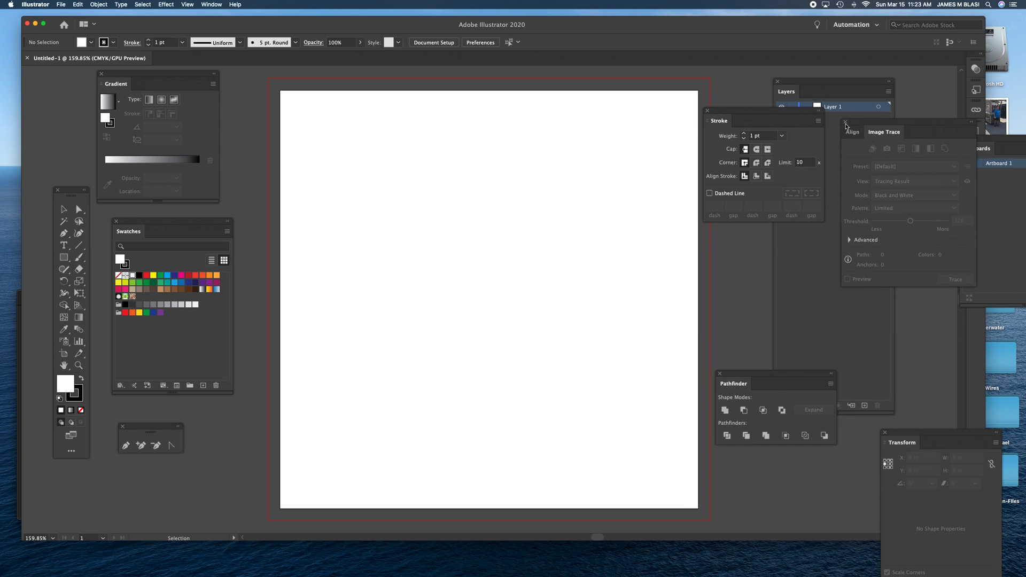
left_click(845, 121)
left_click_drag(978, 143, 879, 176)
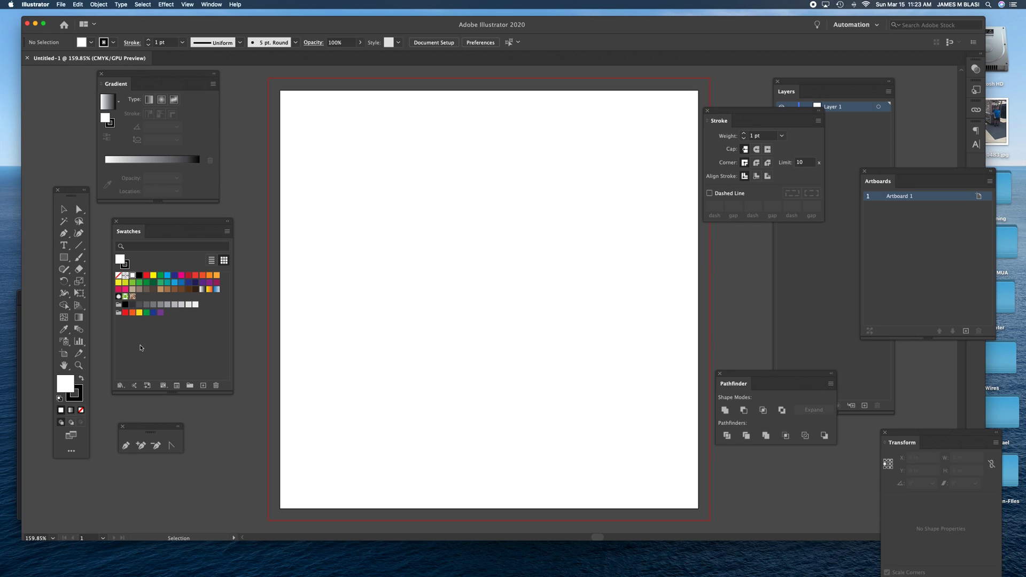
- Add a second layer, then name the lower layer "bacground" and the upper layer "forground"
left_click_drag(794, 83, 266, 173)
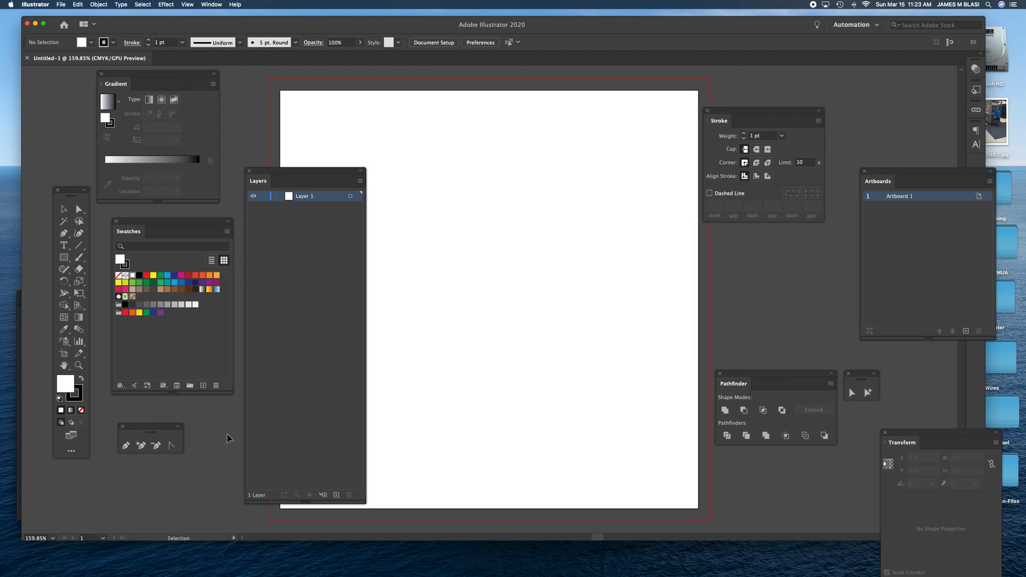
left_click(336, 494)
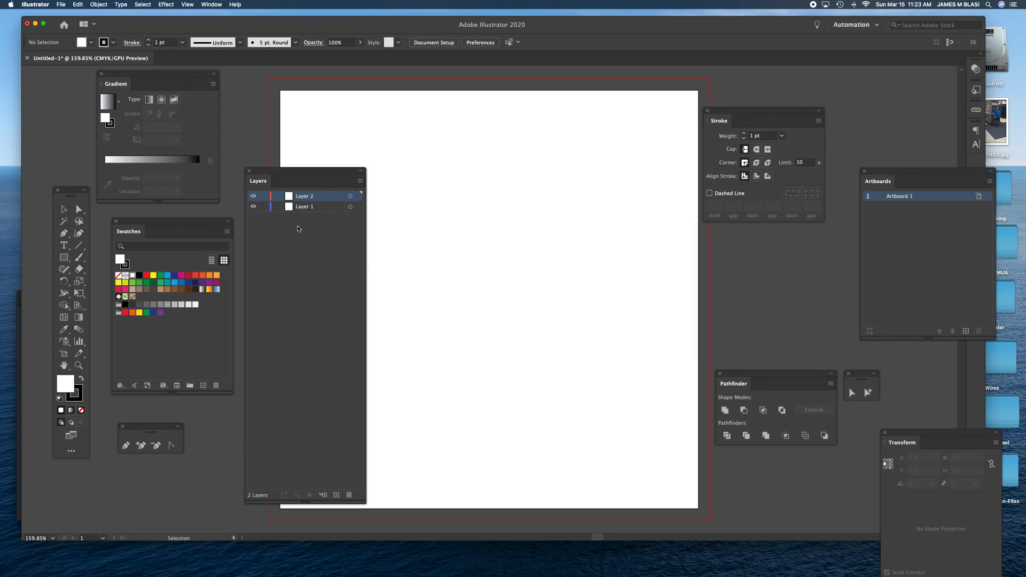
double_click(301, 208)
type("bacground")
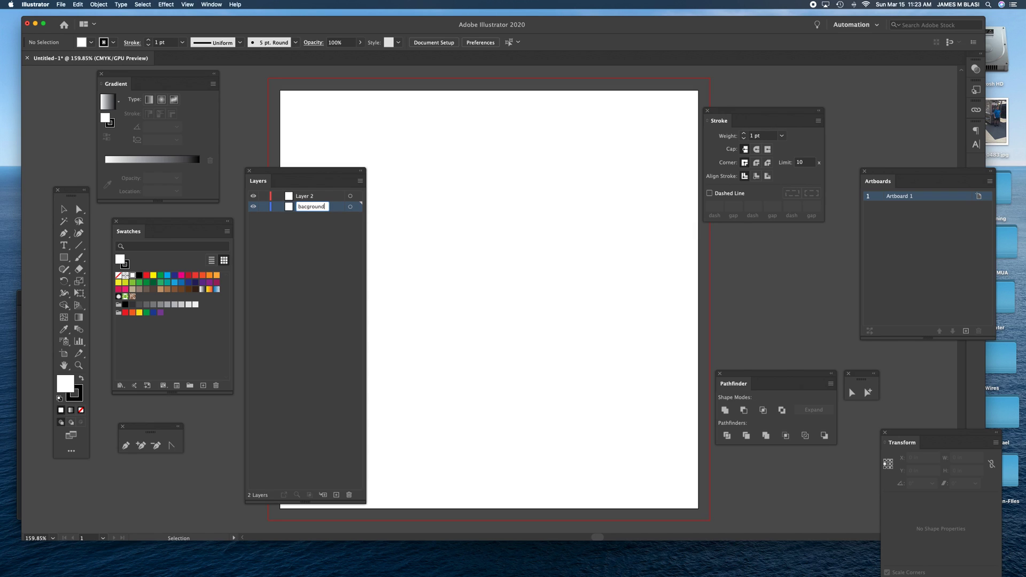
left_click(301, 197)
double_click(301, 196)
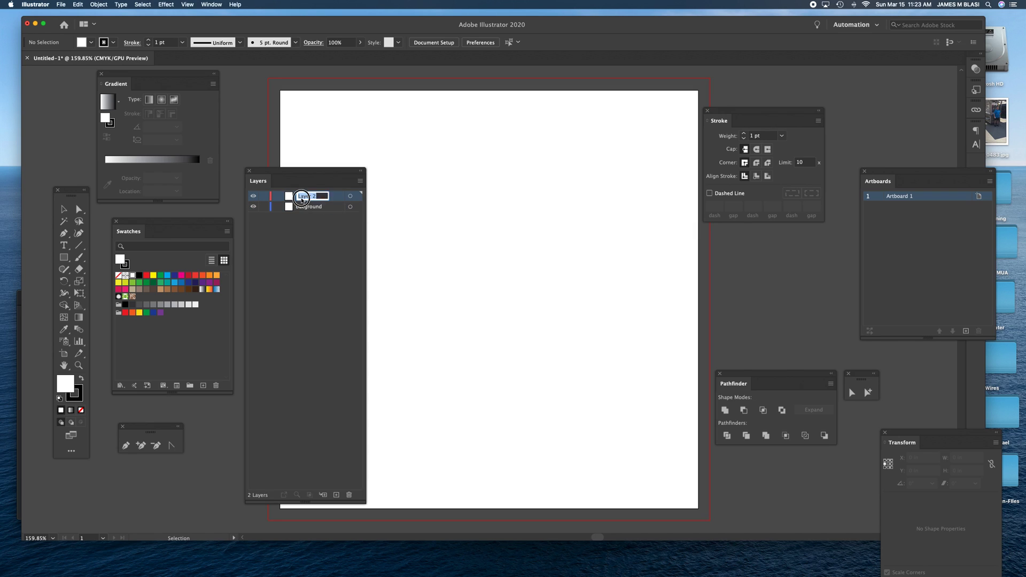
type("f")
- Rearrange the Layers, Stroke, Artboards, selection tools and Pathfinder panels so they clear the artboard without covering each other
mouse_move(274, 173)
left_mouse_down()
mouse_move(322, 184)
mouse_move(745, 192)
mouse_move(755, 228)
mouse_move(738, 233)
left_mouse_up()
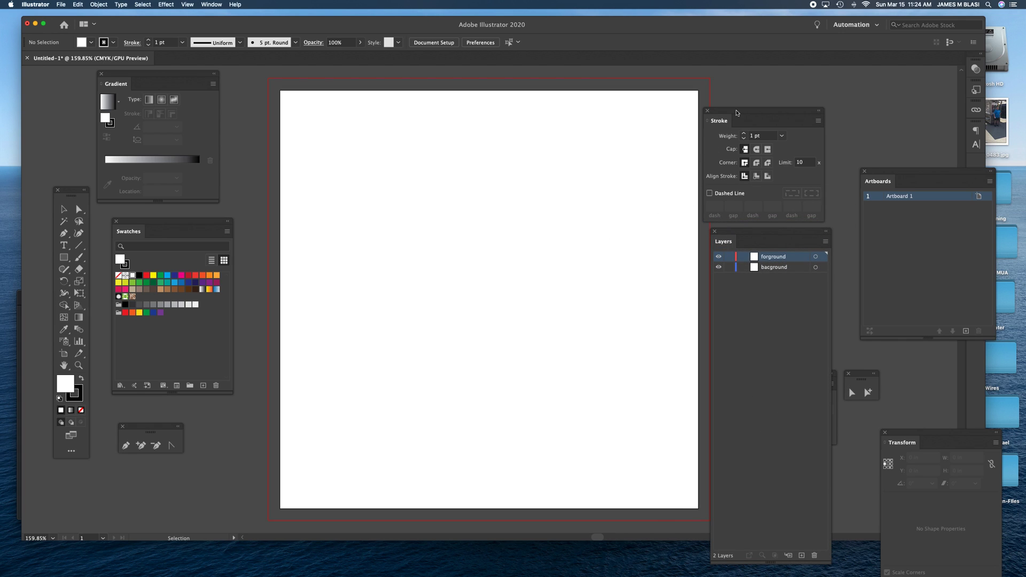
left_click_drag(736, 114, 818, 78)
left_click_drag(920, 172, 960, 161)
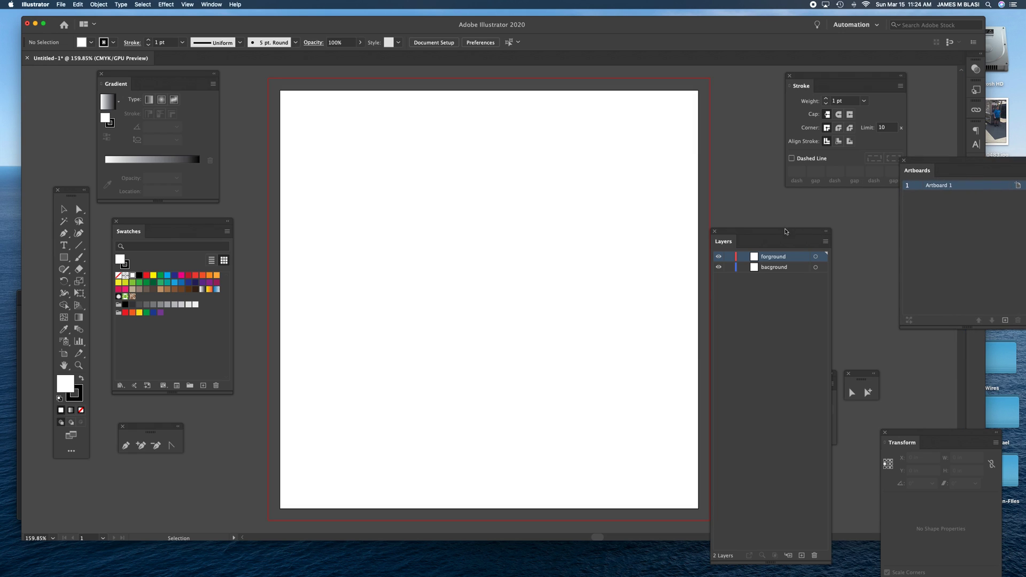
left_click_drag(788, 230, 800, 199)
left_click_drag(865, 383, 150, 478)
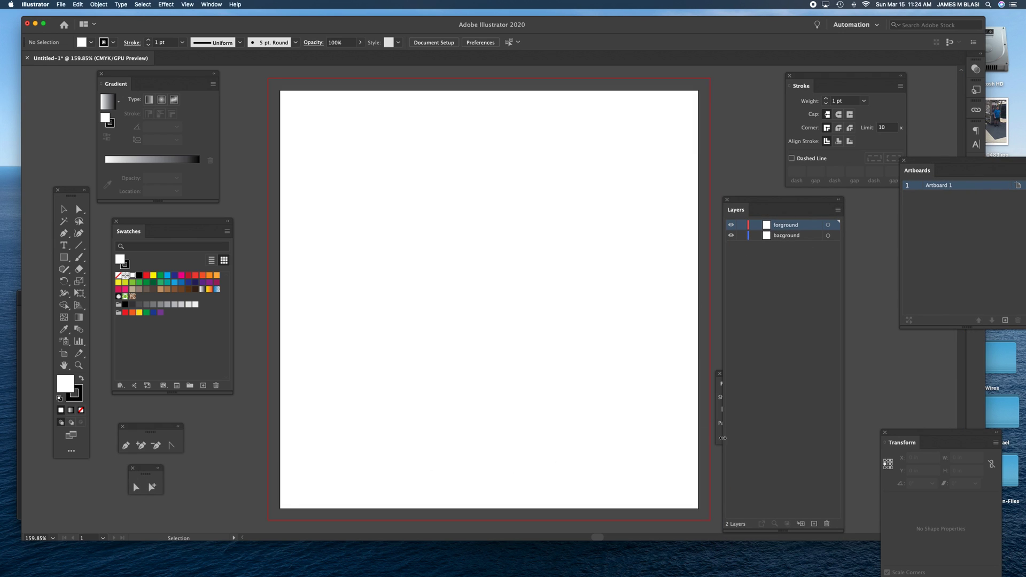
left_click(720, 439)
left_click_drag(737, 376, 895, 350)
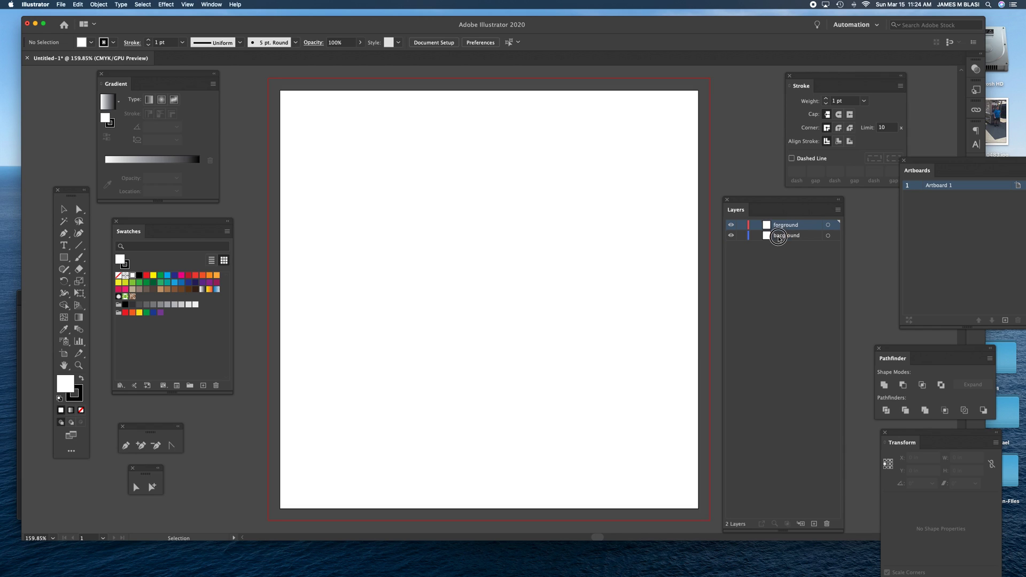
- On the bacground layer, draw a rectangle about 6.32 by 4.03 in over the lower bleed area, filled light gray without a stroke
left_click(778, 237)
left_click(63, 257)
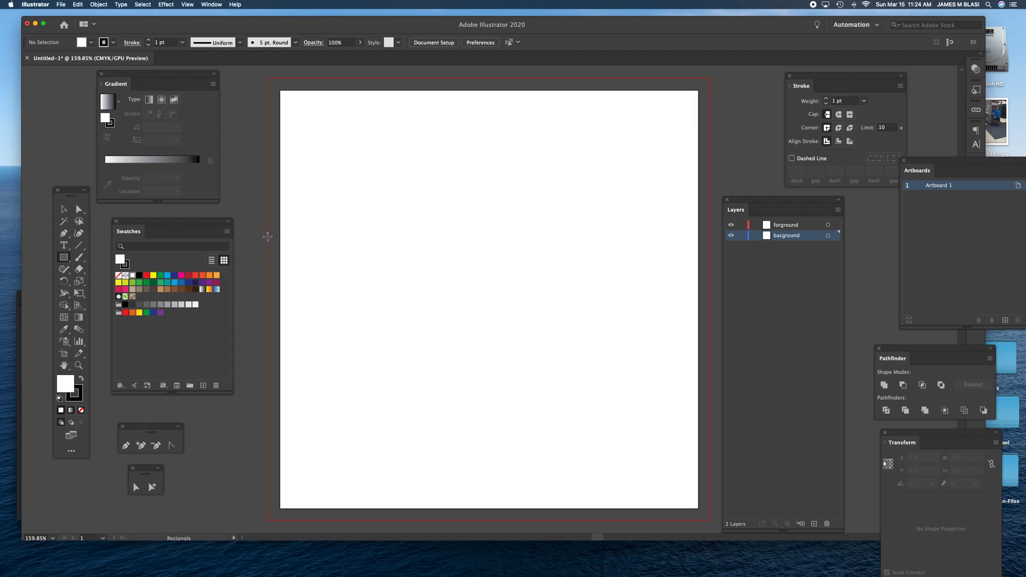
left_click_drag(268, 238, 708, 519)
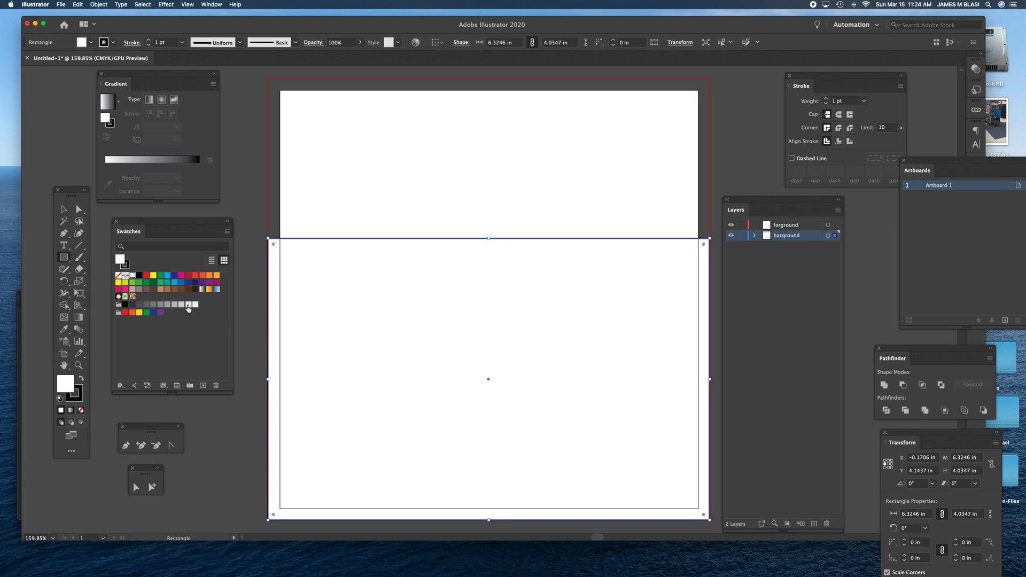
left_click(188, 305)
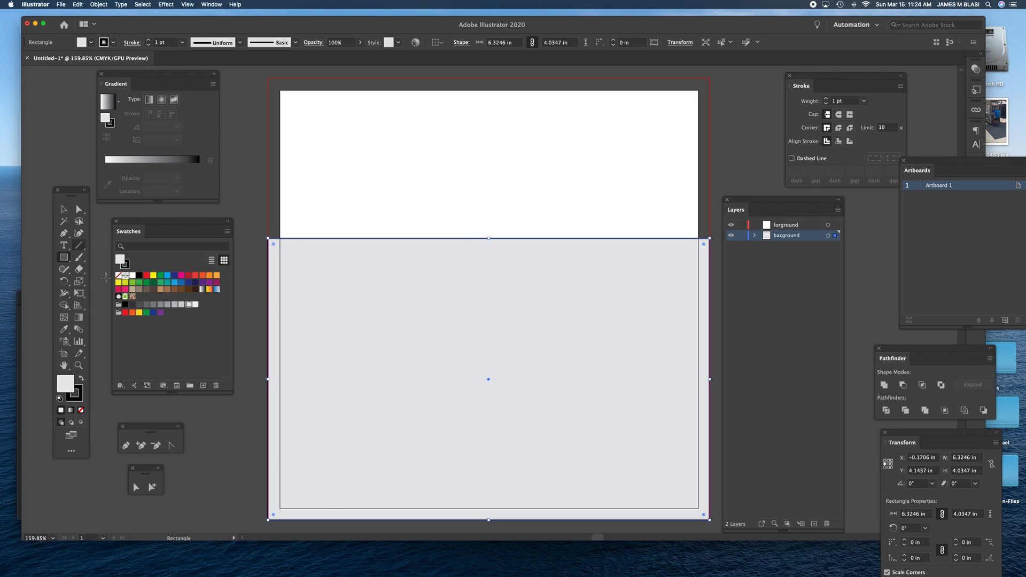
left_click(122, 267)
left_click(119, 277)
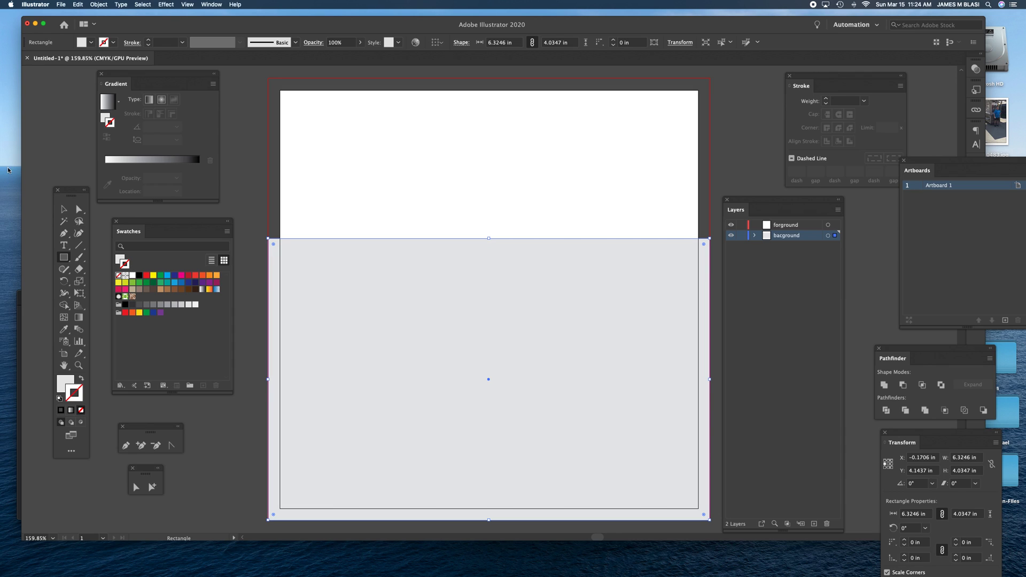
- Draw a rectangle about 6.34 by 2.56 in across the upper bleed area, overlapping the light one, and fill it medium gray
left_click(64, 256)
left_click(268, 78)
left_click_drag(268, 78, 709, 255)
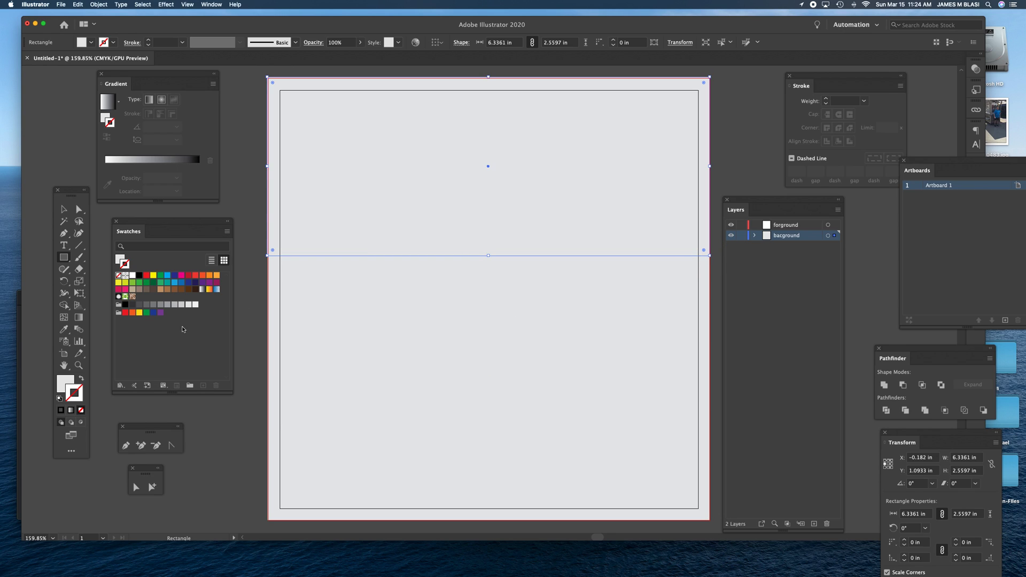
left_click(160, 304)
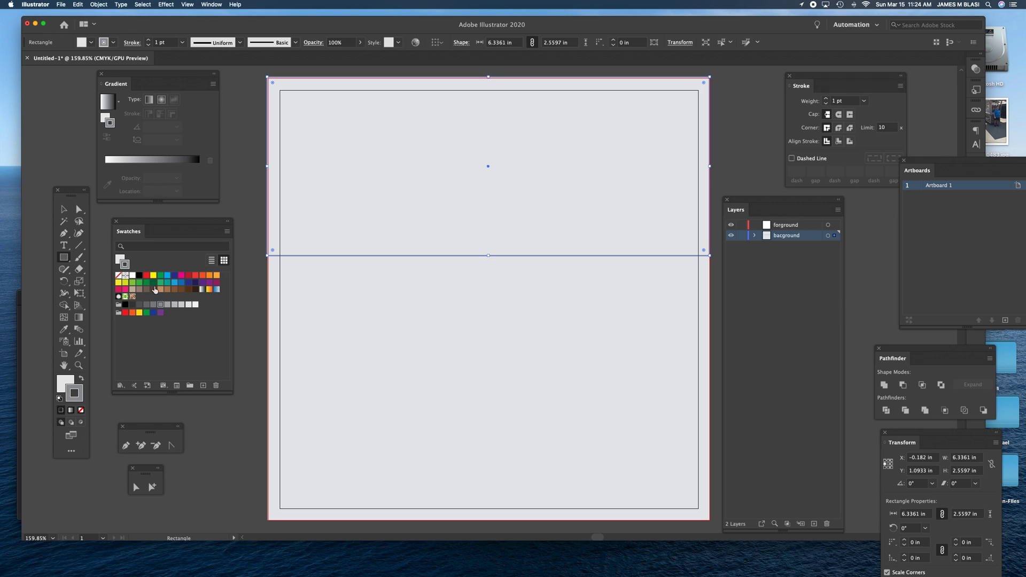
left_click(83, 380)
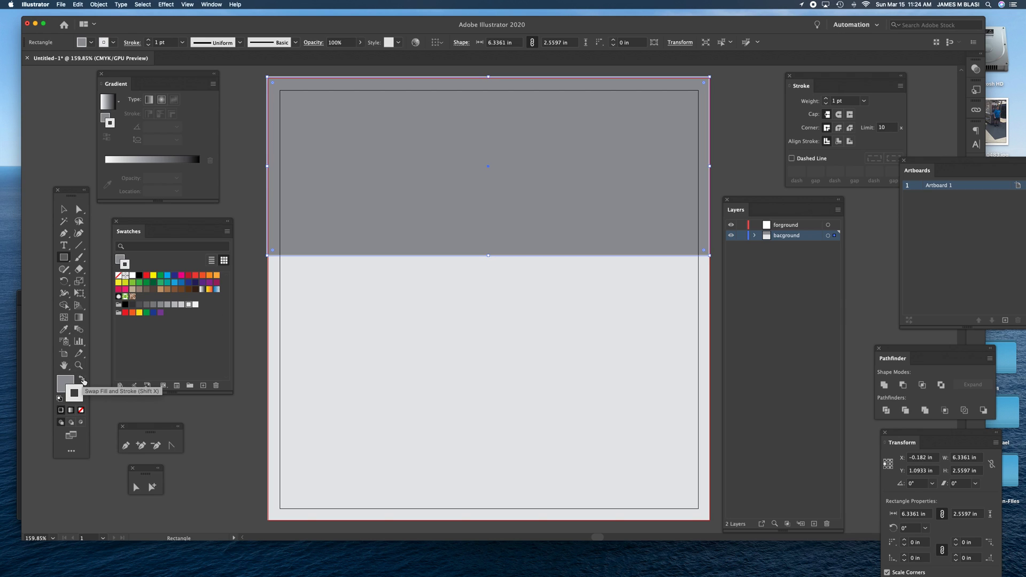
- Send the medium gray rectangle behind the light gray one, remove its stroke, and deselect it
left_click(99, 4)
mouse_move(128, 22)
left_click(195, 45)
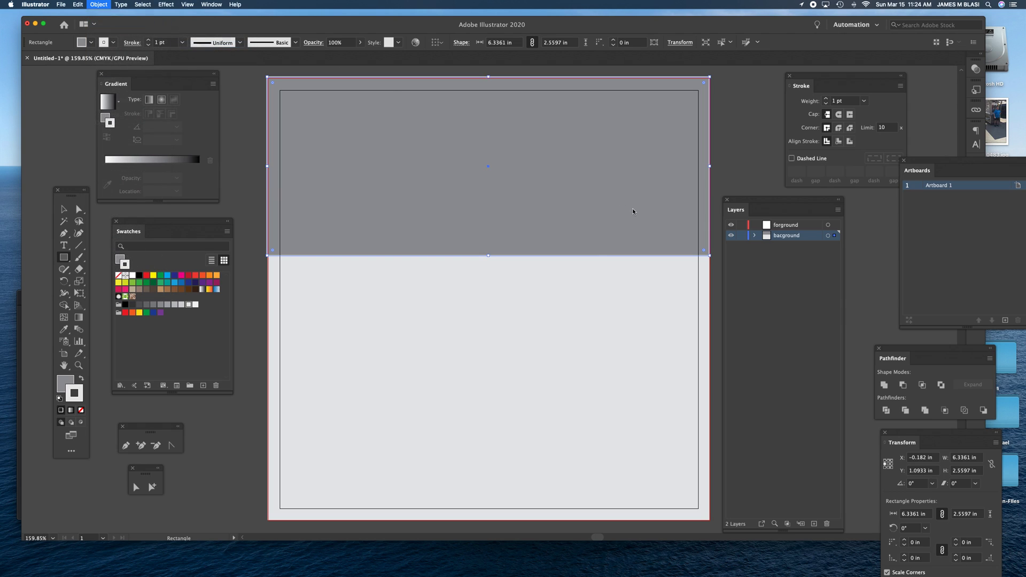
left_click(64, 209)
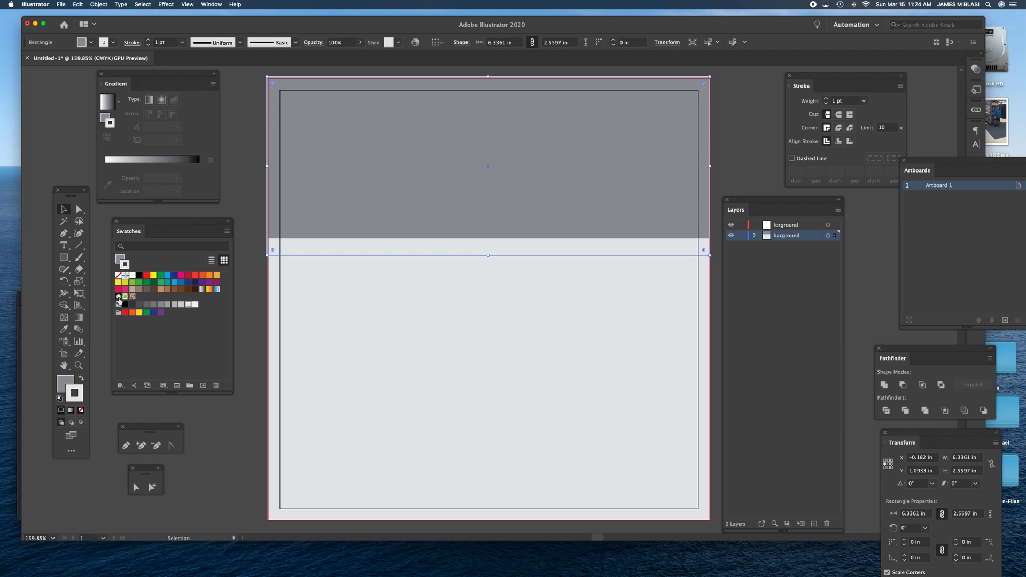
left_click(81, 411)
left_click(348, 313)
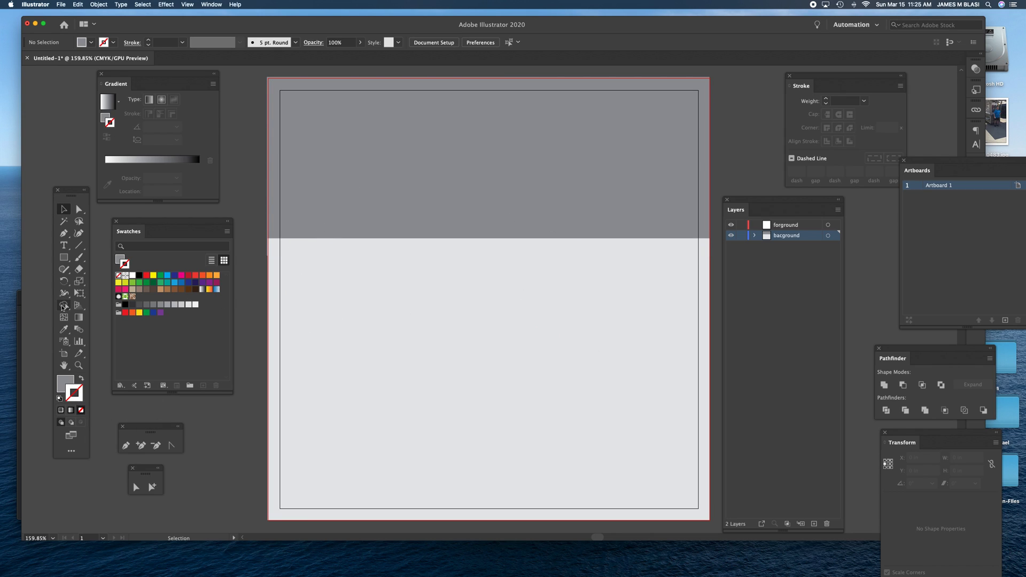
- Draw a circle about 2.50 in wide, enlarge it to about 3.58 in, and position it near the artboard's center
left_click(63, 258)
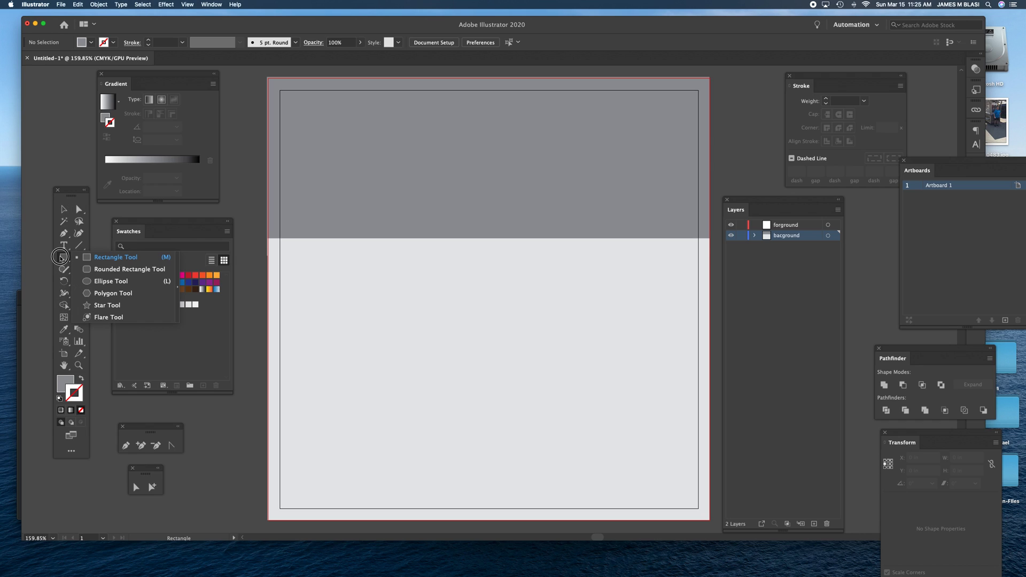
left_click(117, 282)
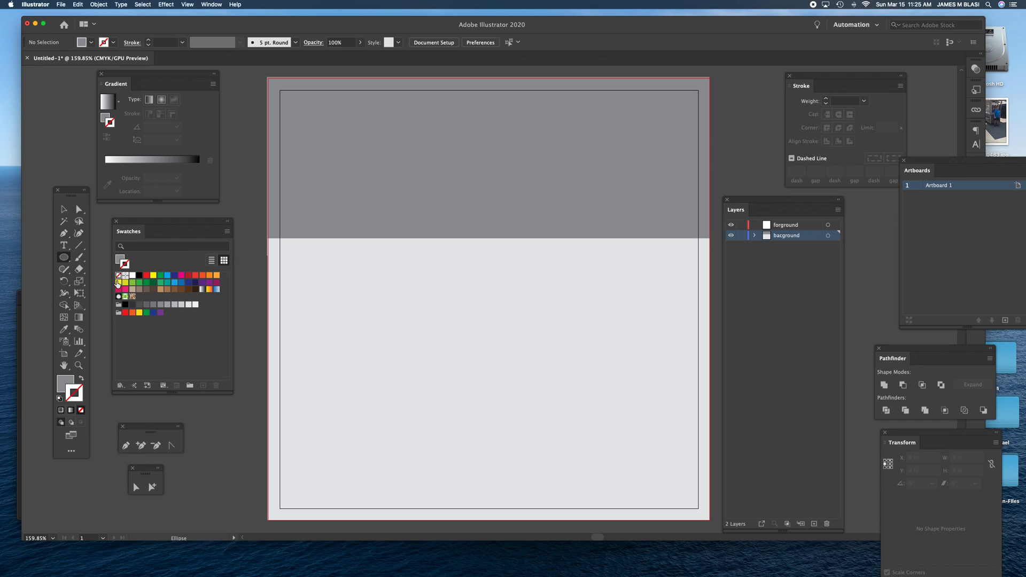
left_click_drag(421, 206, 595, 360)
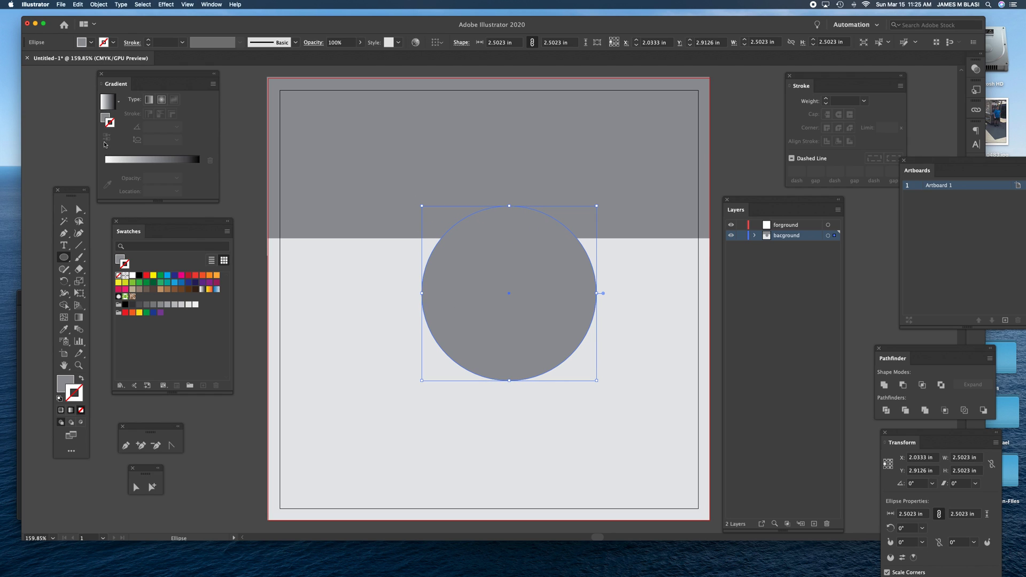
key("v")
left_click_drag(491, 282, 466, 259)
left_click_drag(570, 357, 648, 434)
left_click_drag(525, 315, 510, 298)
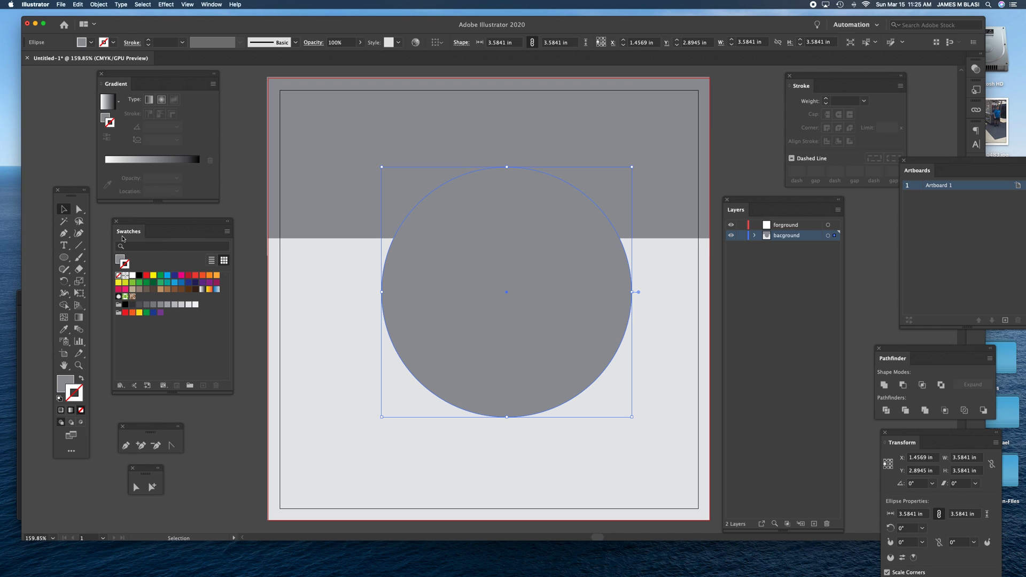
- Create a new color group in the swatches and add brown, orange-red, light orange and white to it
left_click(226, 232)
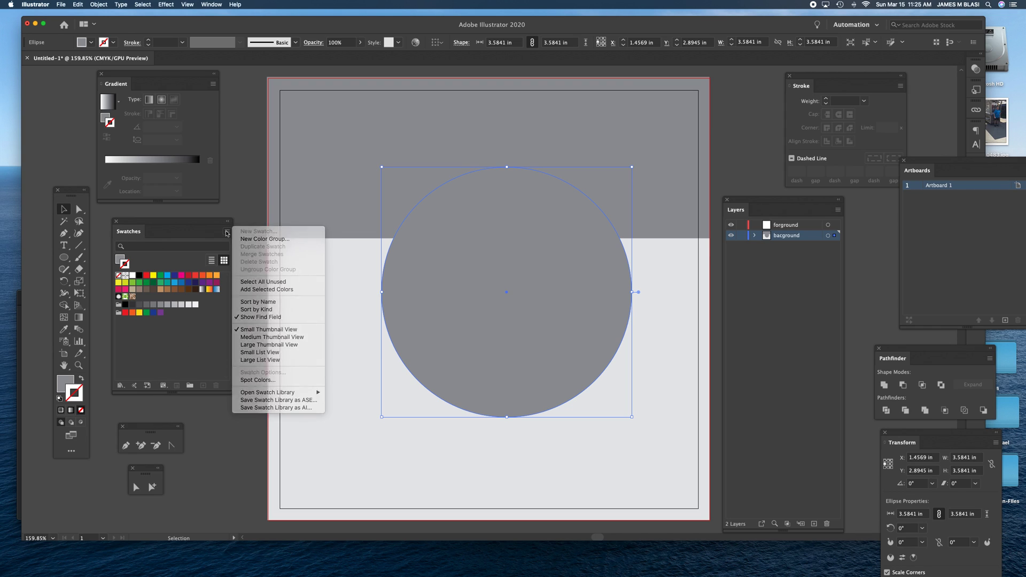
left_click(226, 232)
left_click(226, 232)
left_click(243, 240)
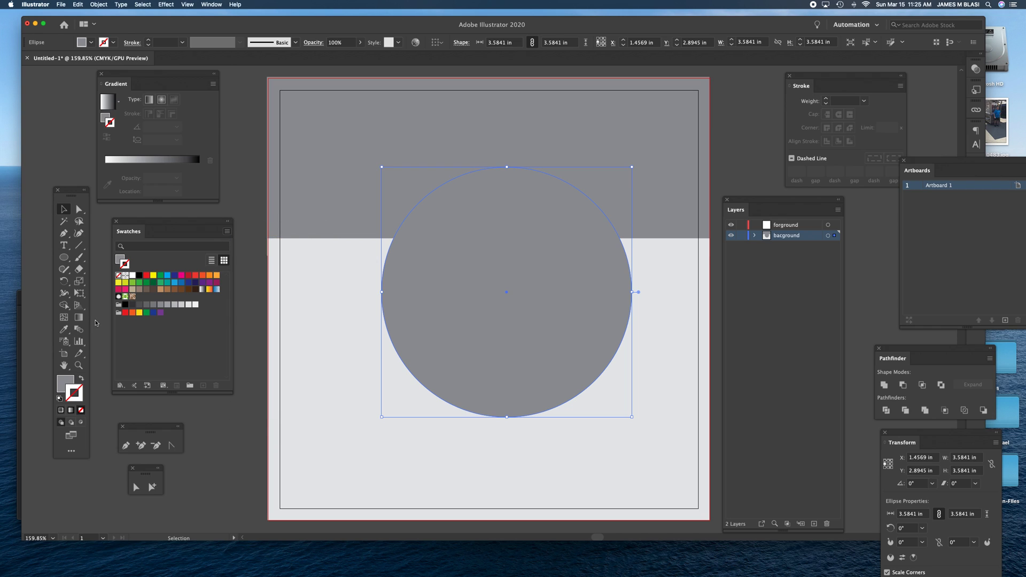
left_click(588, 342)
left_click_drag(188, 289, 125, 321)
left_click_drag(203, 277, 123, 320)
left_click_drag(209, 277, 217, 385)
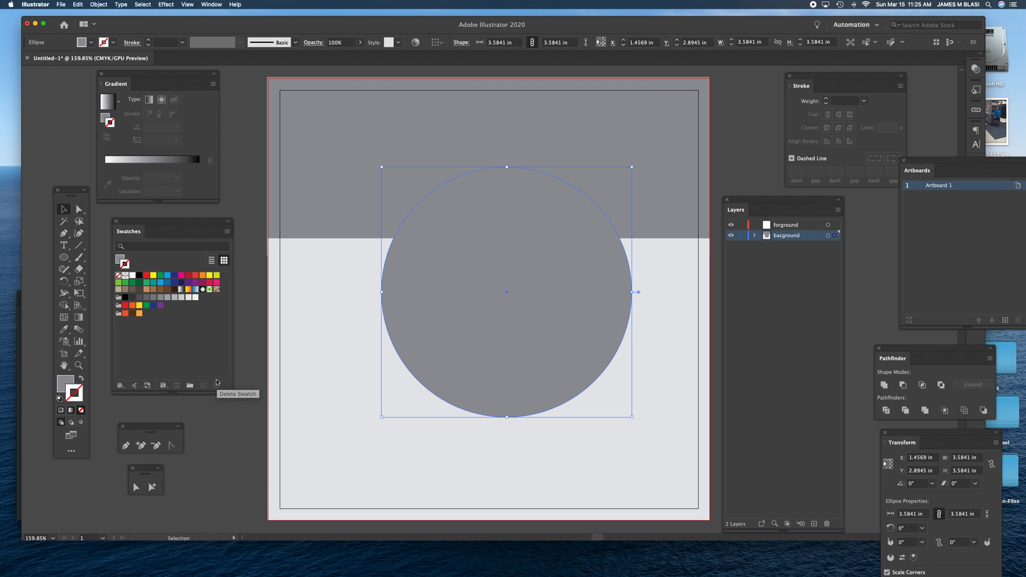
left_click_drag(132, 275, 121, 314)
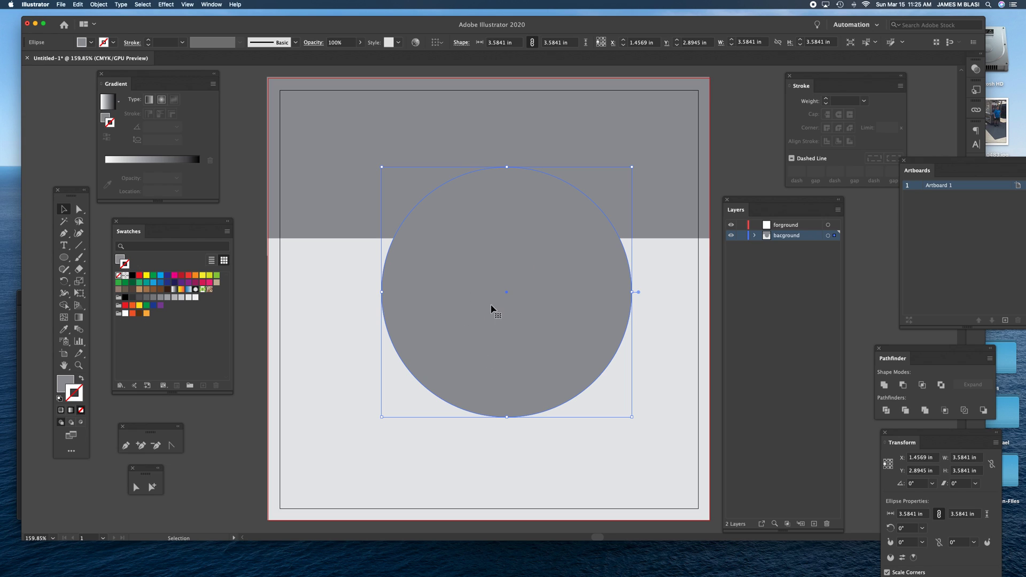
- Fill the large circle with the custom group's orange-red, remove its stroke, and shift it slightly down and left
left_click(133, 315)
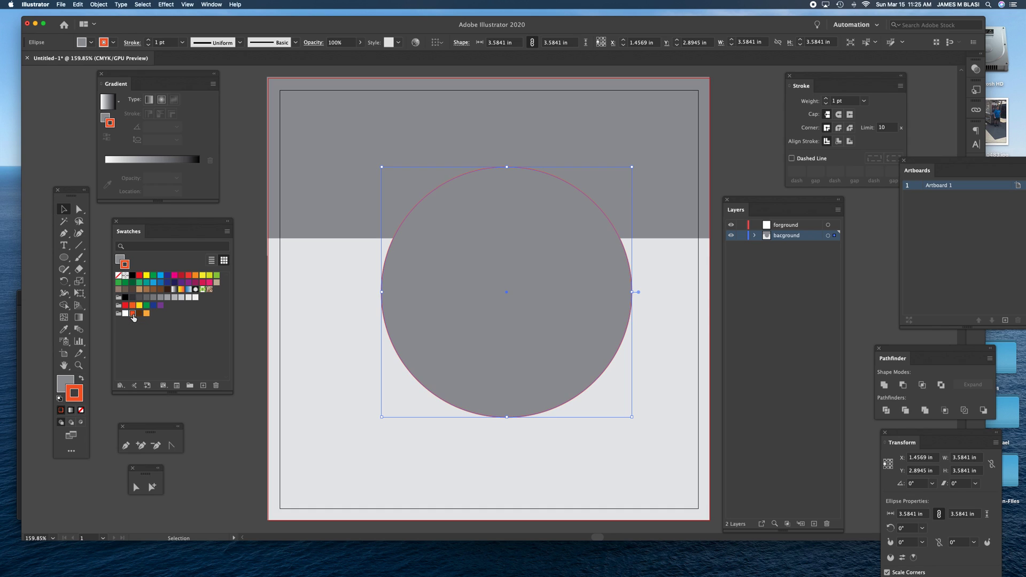
left_click(80, 380)
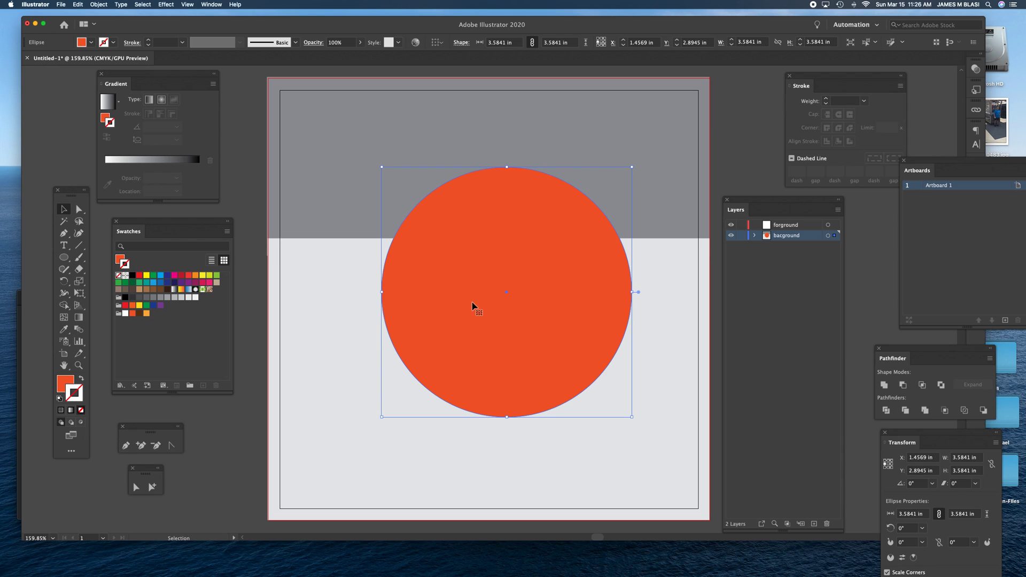
left_click_drag(444, 288, 439, 291)
key("a")
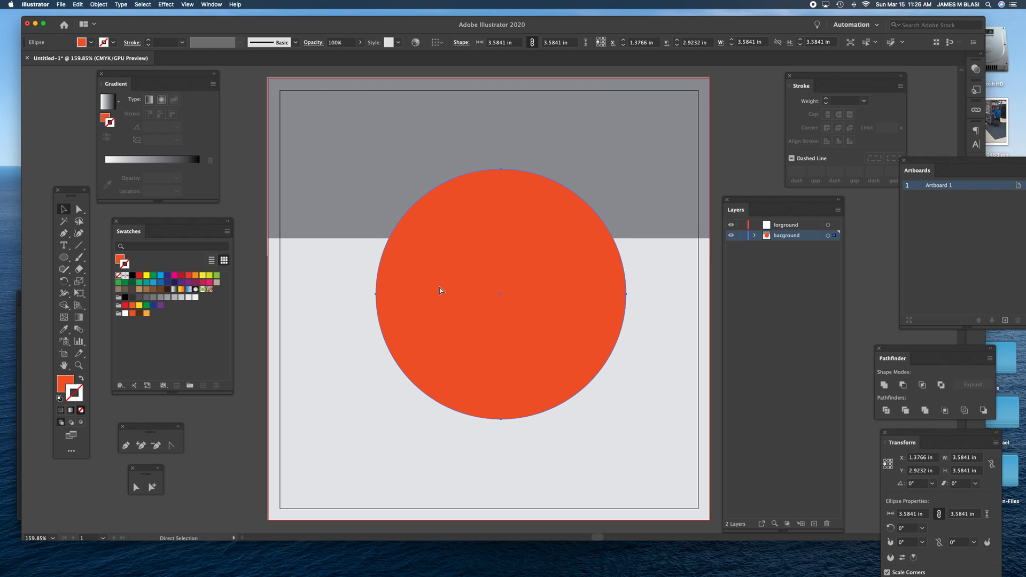
- Duplicate the orange-red circle twice, placing one copy to its upper left and the other to its lower left
key("v")
key("super+c")
key("super+v")
left_click_drag(431, 314, 319, 257)
left_click_drag(398, 287, 210, 153)
key("super+z")
key("super+z")
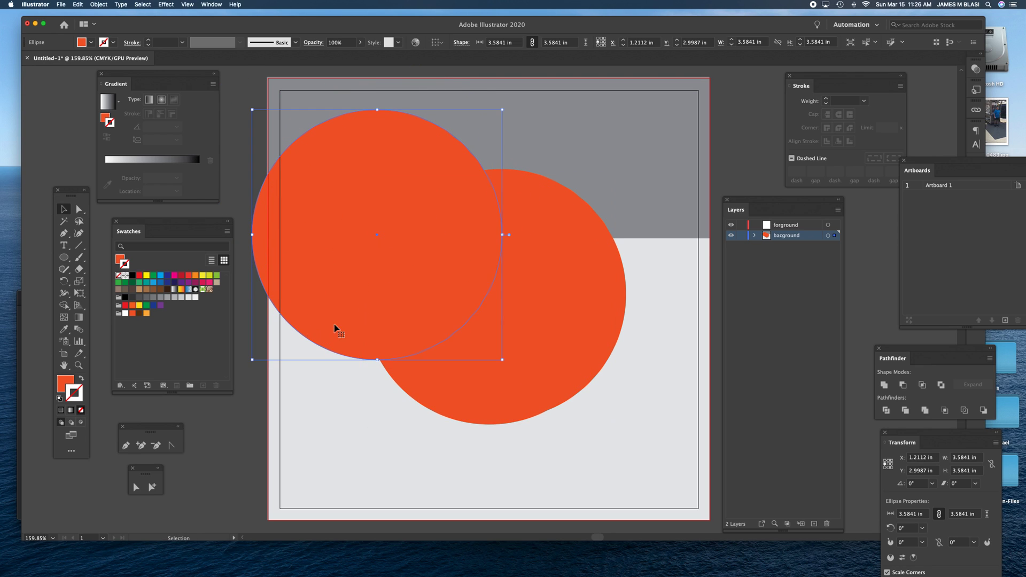
left_click_drag(531, 352, 442, 448)
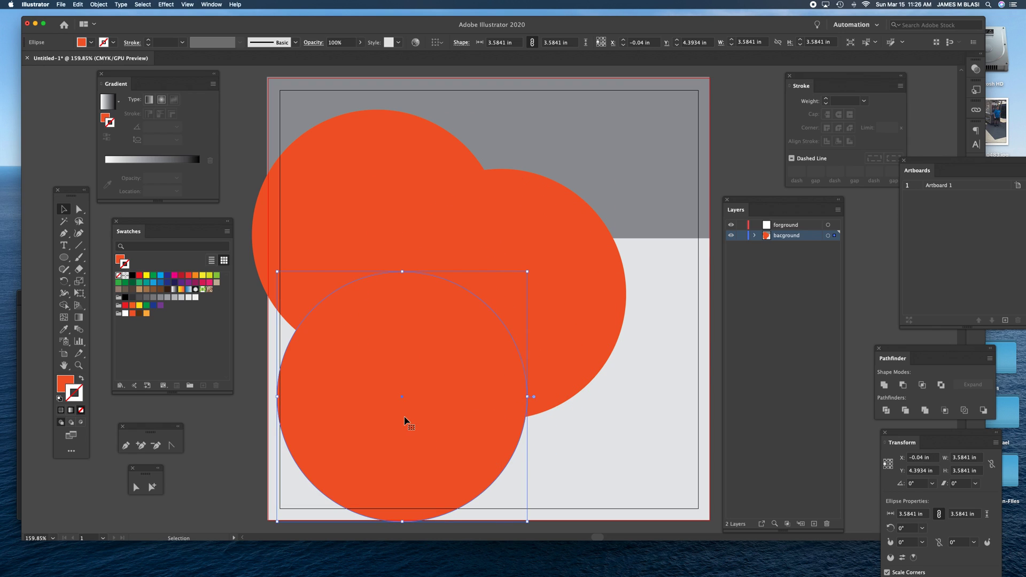
- Fill the lower circle copy with brown and no stroke, and fill the upper copy with white
left_click(140, 314)
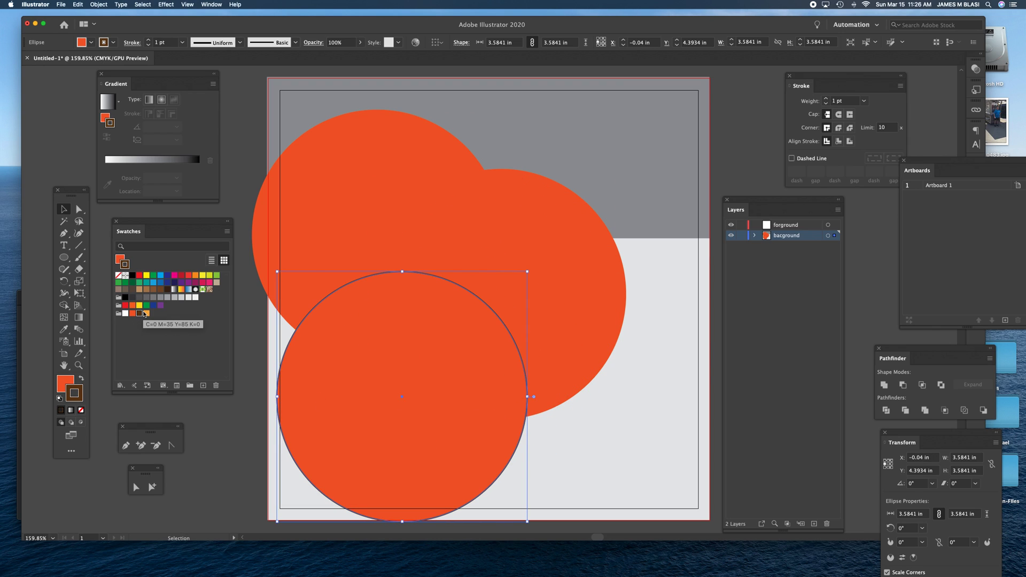
left_click(81, 379)
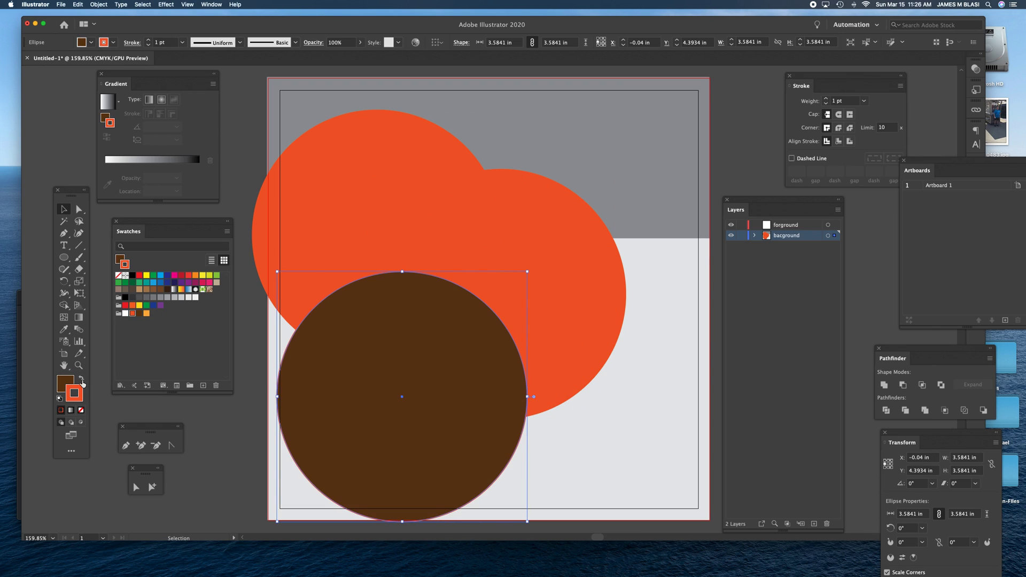
left_click(81, 410)
left_click(342, 172)
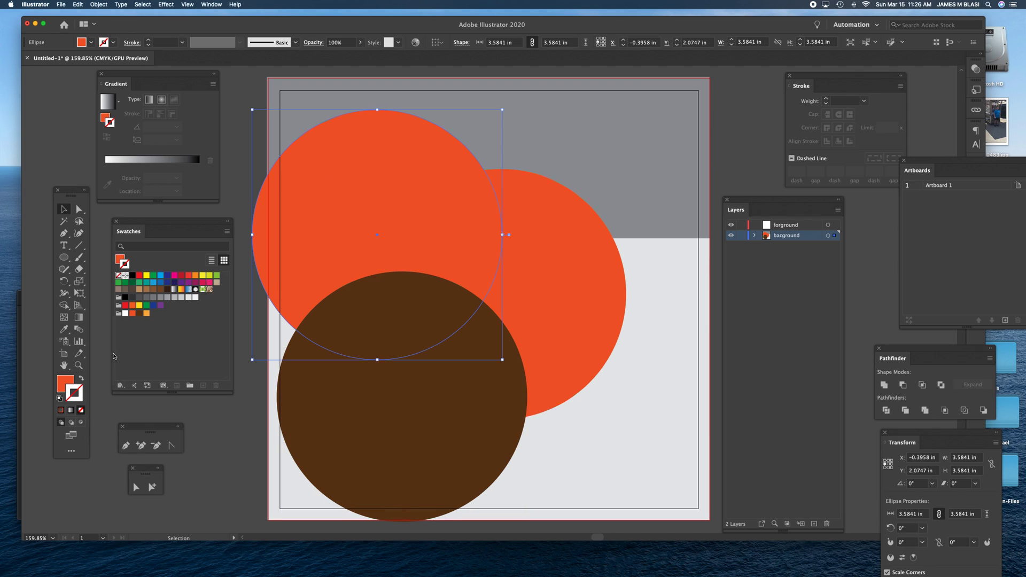
left_click(65, 380)
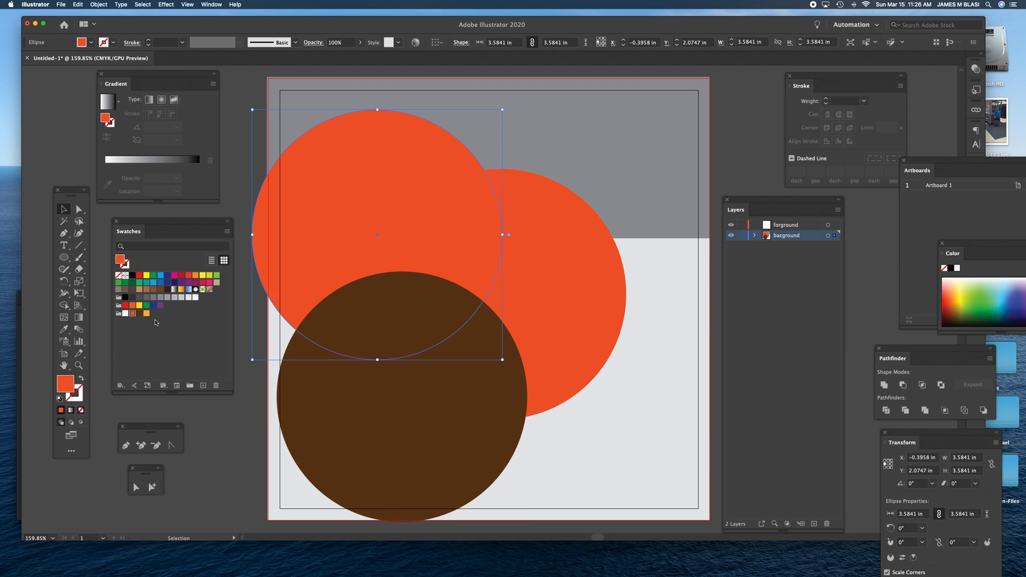
left_click(125, 314)
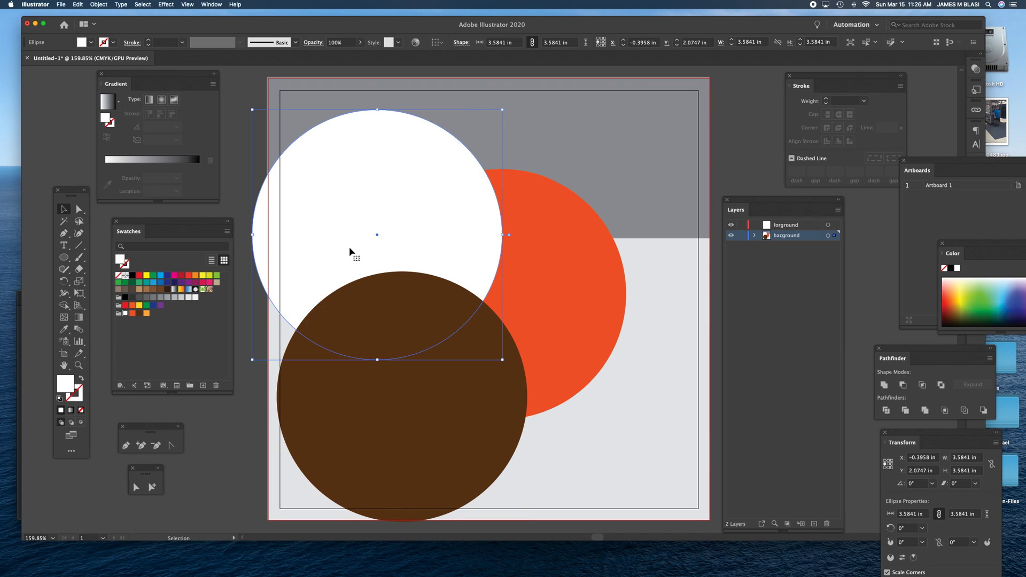
- Bring the white circle to the front and offset it over the brown one, leaving a brown crescent at the lower right
left_click(100, 4)
mouse_move(139, 22)
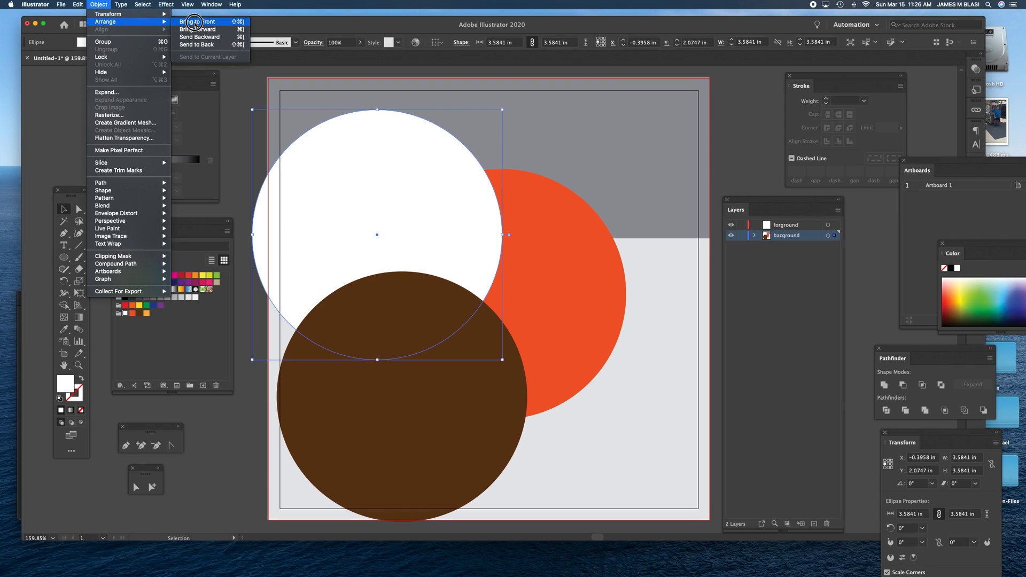
left_click(197, 22)
left_click_drag(377, 239, 389, 381)
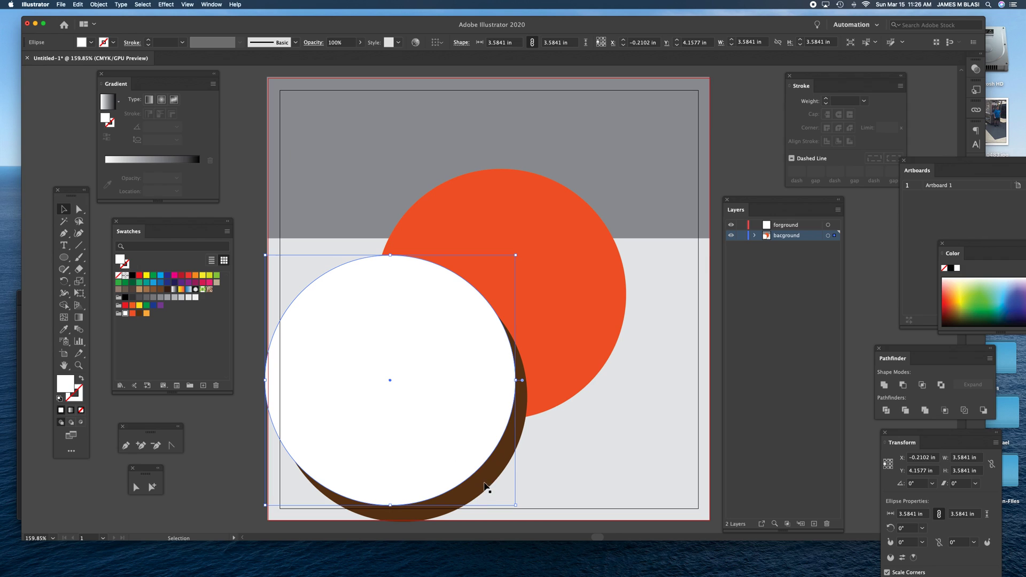
- Subtract the white circle from the brown one with Minus Front to leave a crescent, and clear the Pathfinder controls off the artwork
left_click(521, 426, "shift")
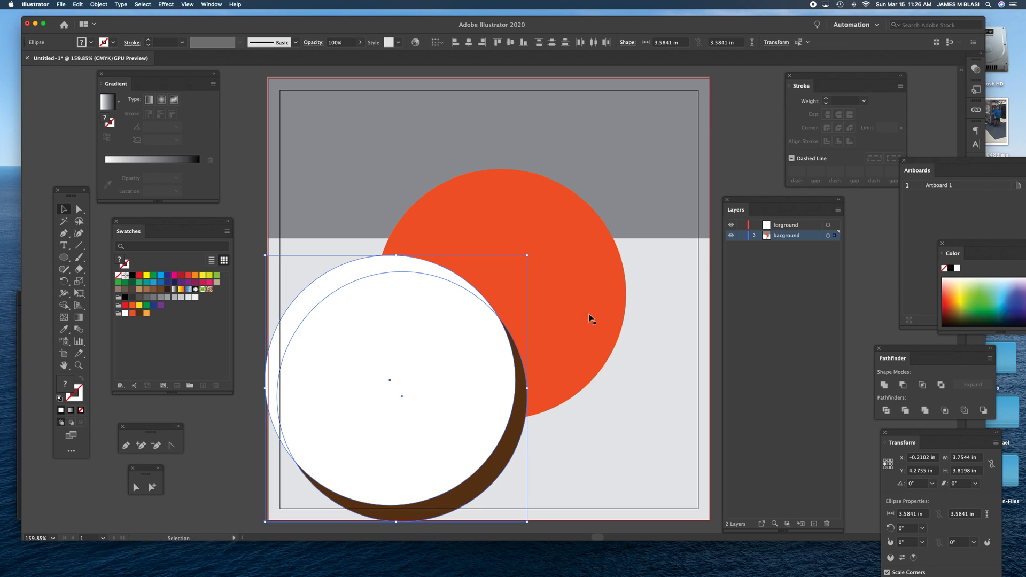
left_click_drag(918, 350, 600, 418)
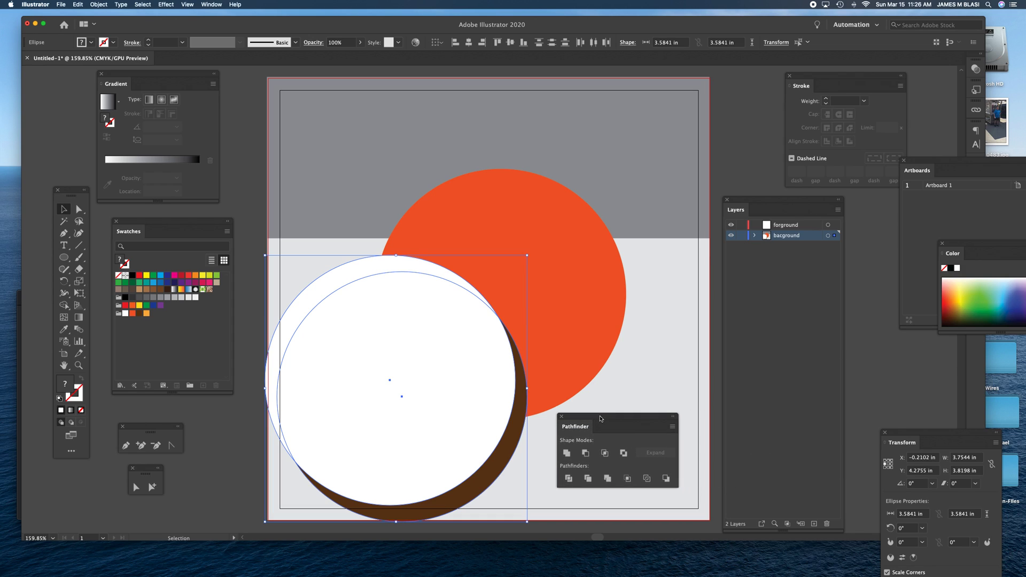
left_click(585, 454)
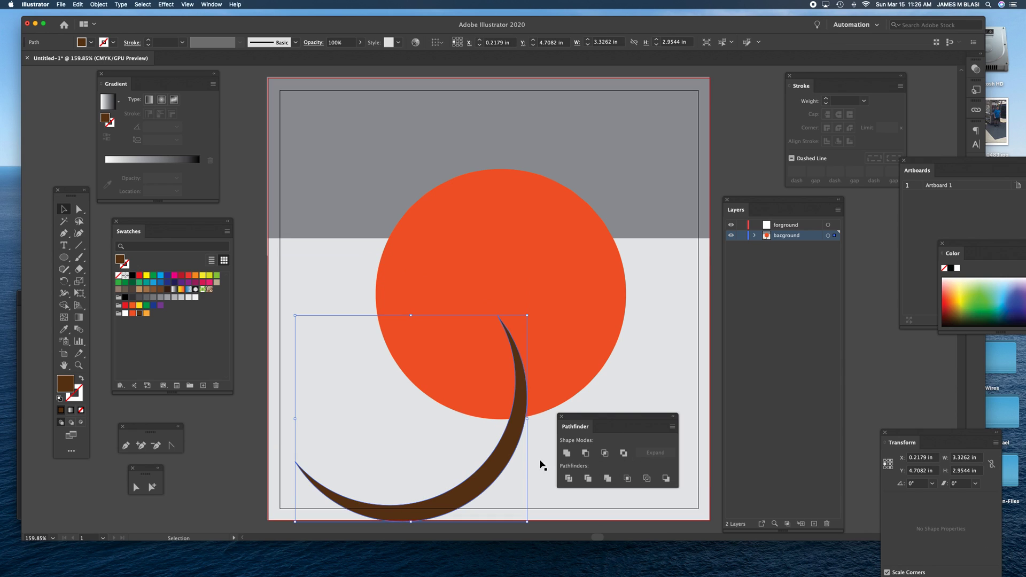
left_click_drag(567, 419, 796, 306)
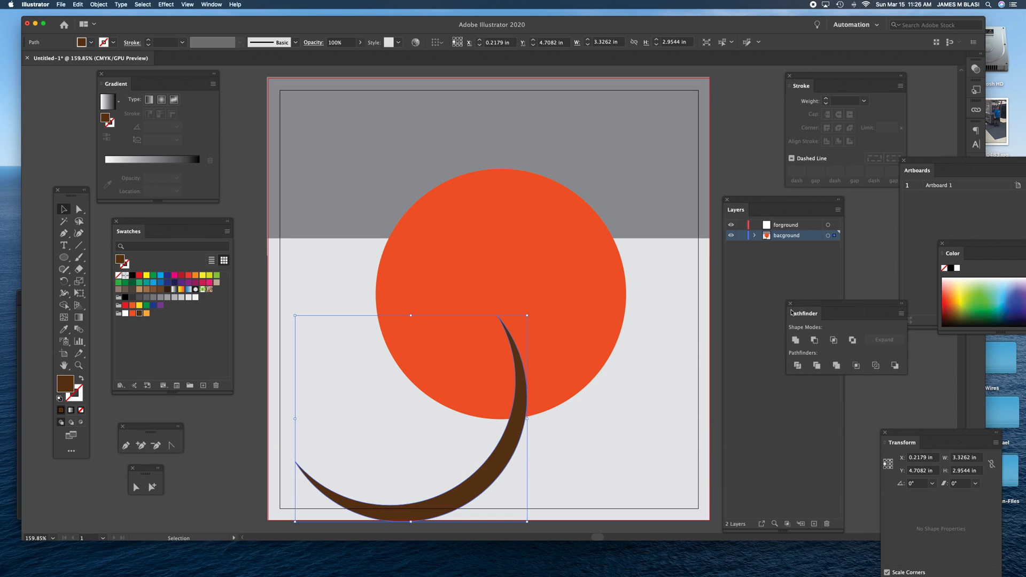
- Move the brown crescent inside the orange-red circle's lower-right edge, shrink it to about 3.10 by 2.75 in, and deselect it
left_click_drag(500, 459, 587, 342)
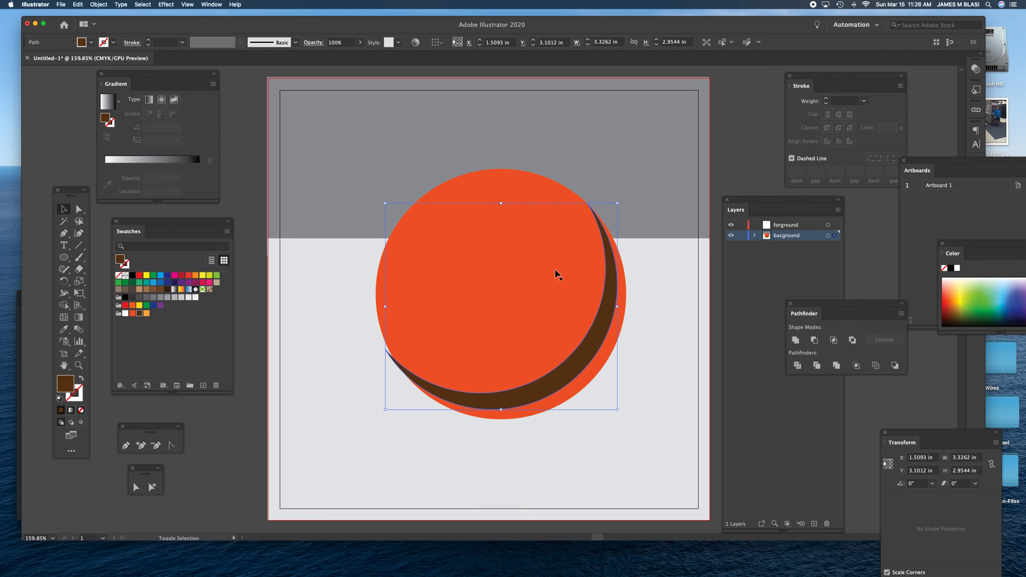
left_click_drag(385, 410, 400, 395)
left_click_drag(543, 374, 543, 385)
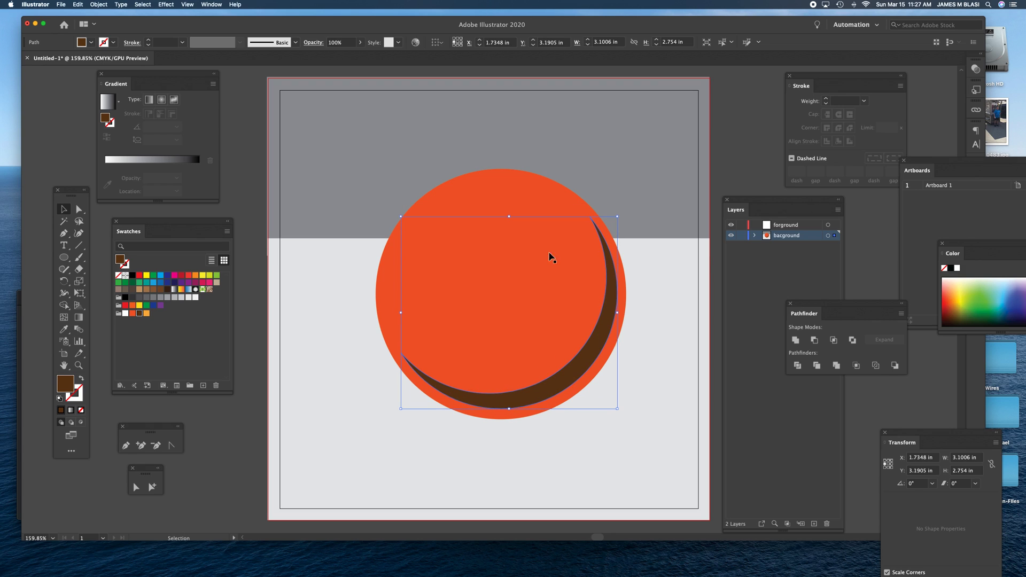
left_click(222, 471)
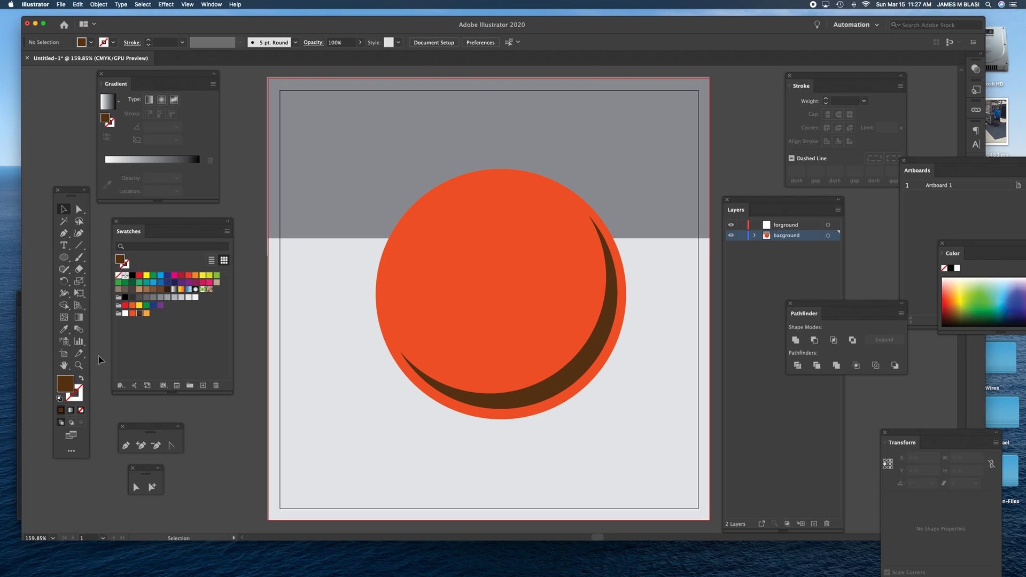
- Duplicate the orange-red circle to its upper left and fill the copy with white
left_click(454, 294)
key("a")
key("v")
left_click_drag(451, 294, 333, 227)
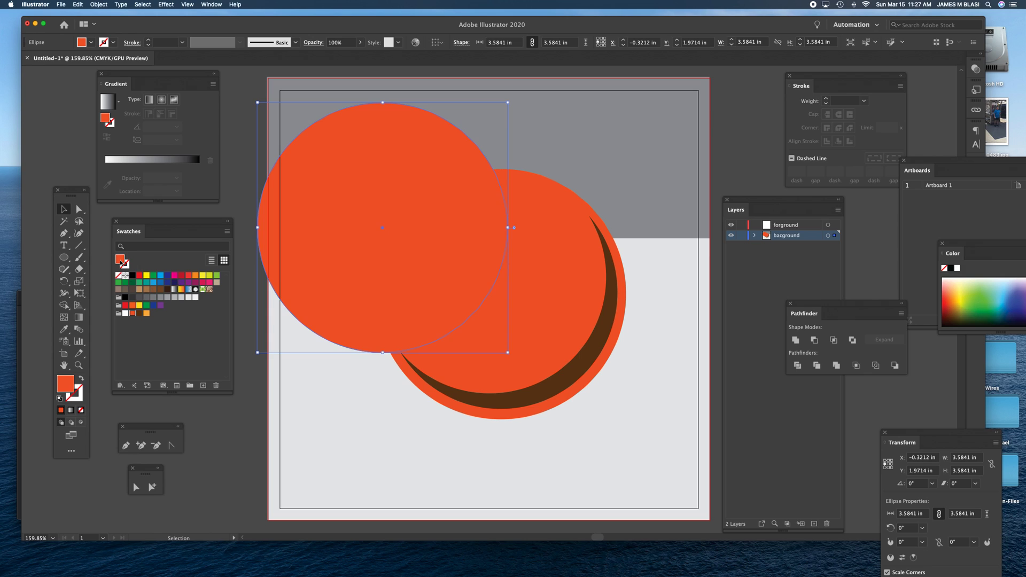
left_click(126, 315)
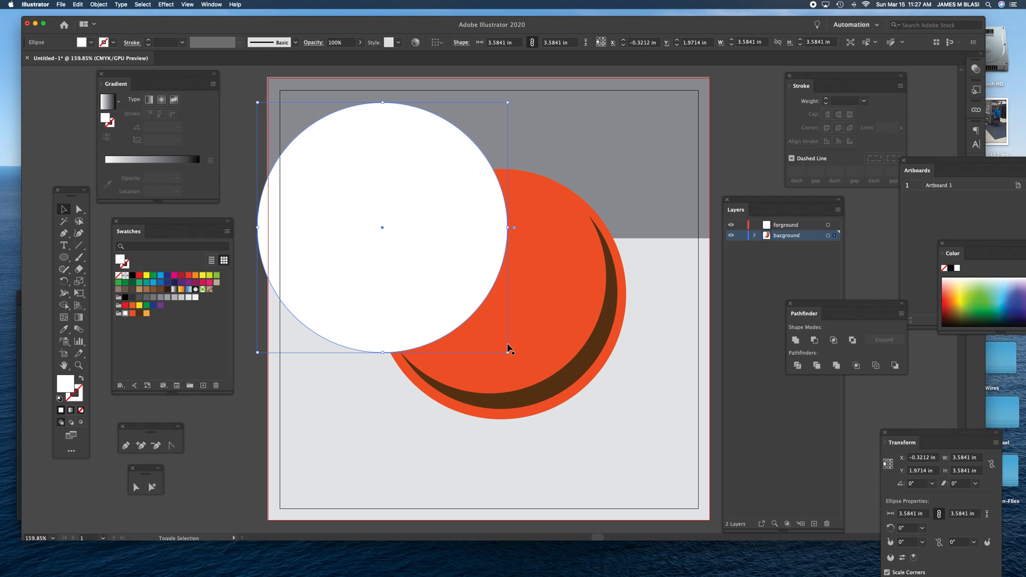
- Shrink the white circle to about 0.60 by 0.62 in and place it as a highlight on the orange-red circle's upper left
left_click_drag(507, 352, 421, 259)
left_click_drag(420, 207, 429, 217)
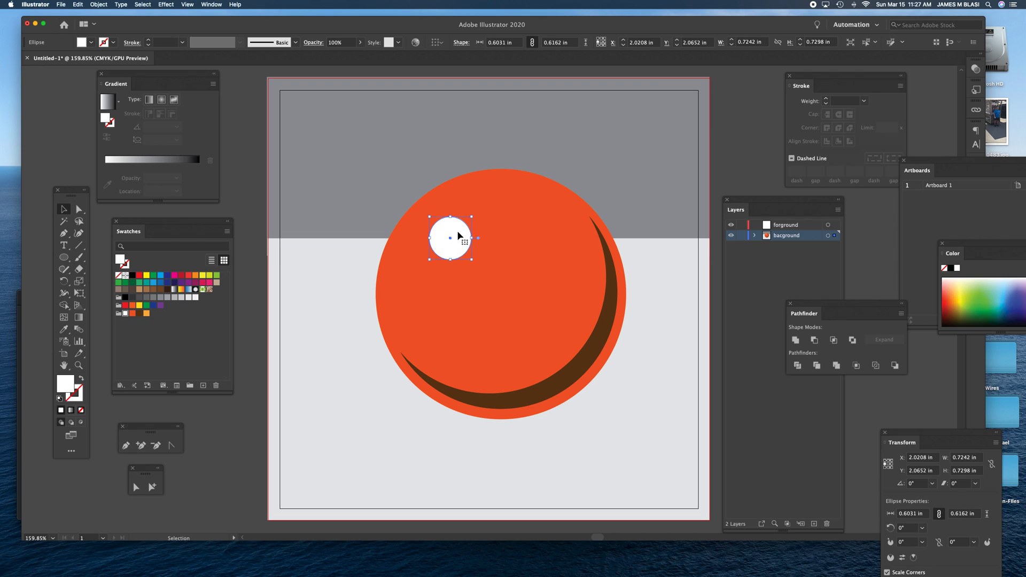
left_click_drag(470, 257, 449, 235)
mouse_move(742, 208)
left_mouse_down()
mouse_move(734, 185)
mouse_move(750, 215)
left_mouse_up()
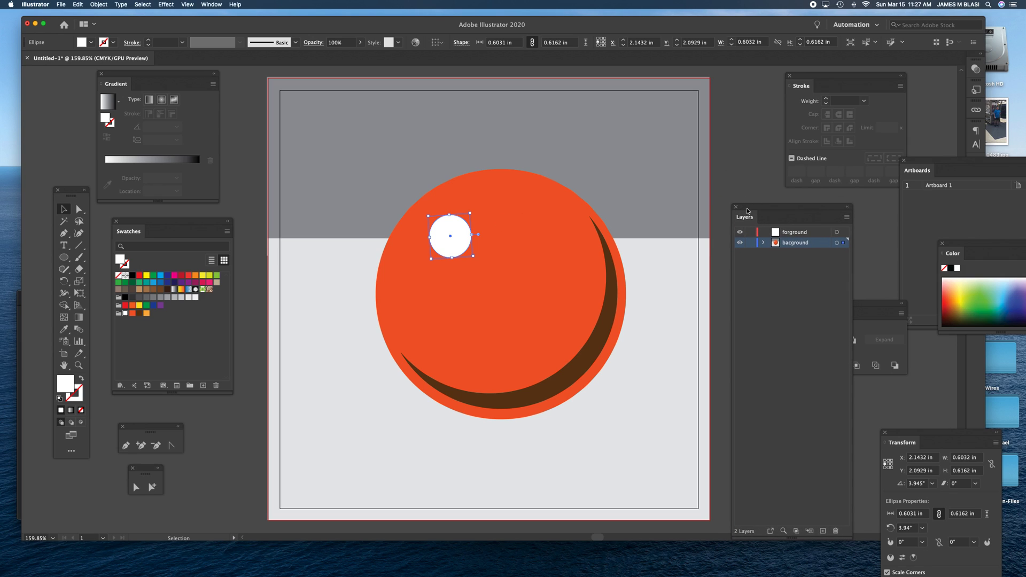
- Apply a Gaussian Blur with a 66-pixel radius to the white highlight circle
left_click(162, 4)
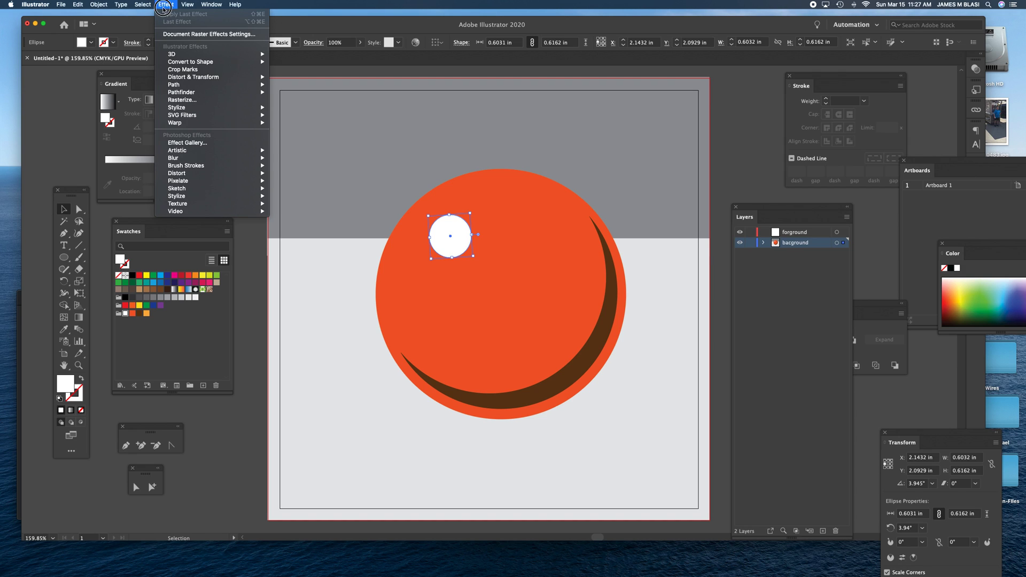
mouse_move(213, 158)
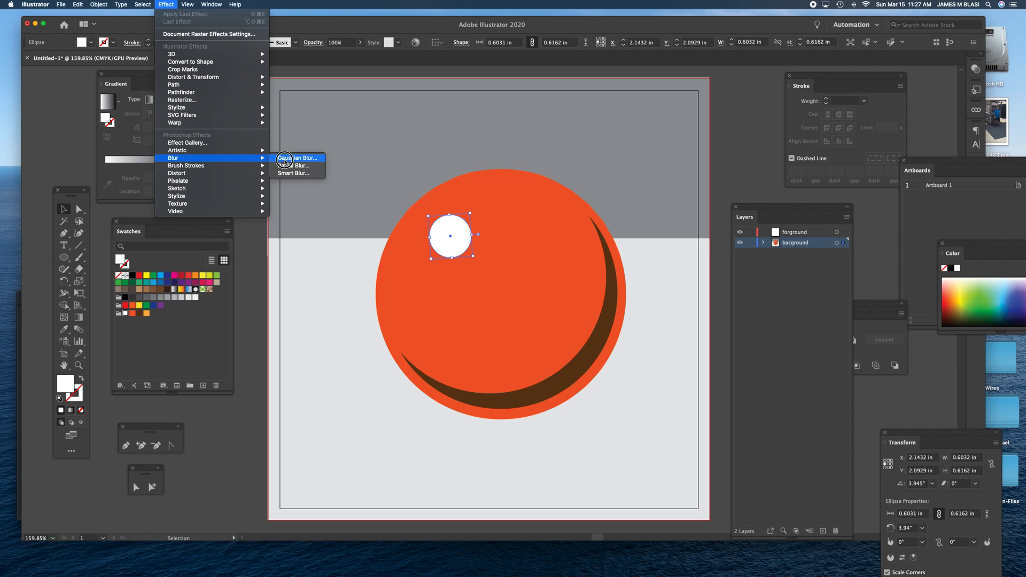
left_click(284, 159)
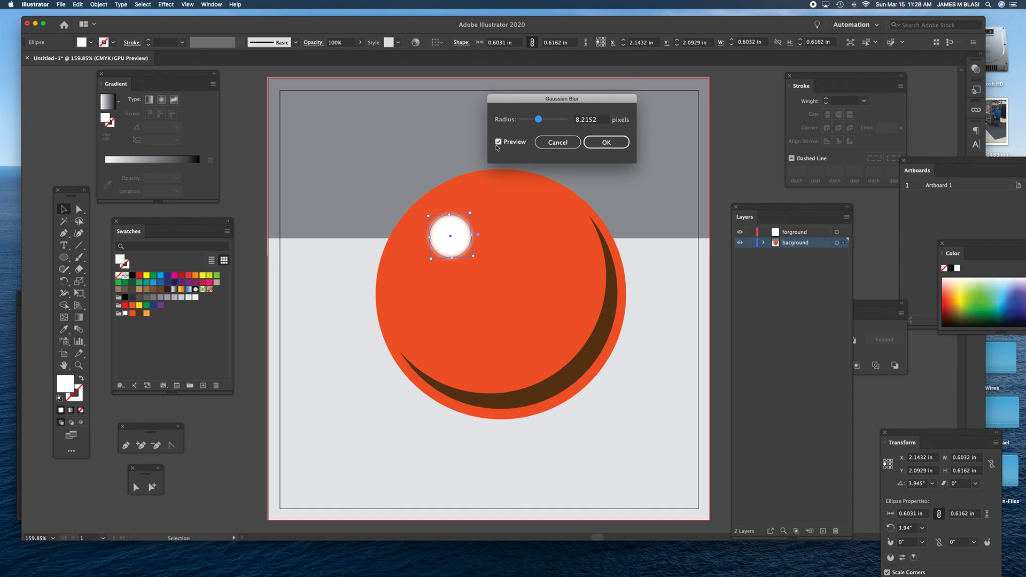
left_click_drag(543, 121, 549, 122)
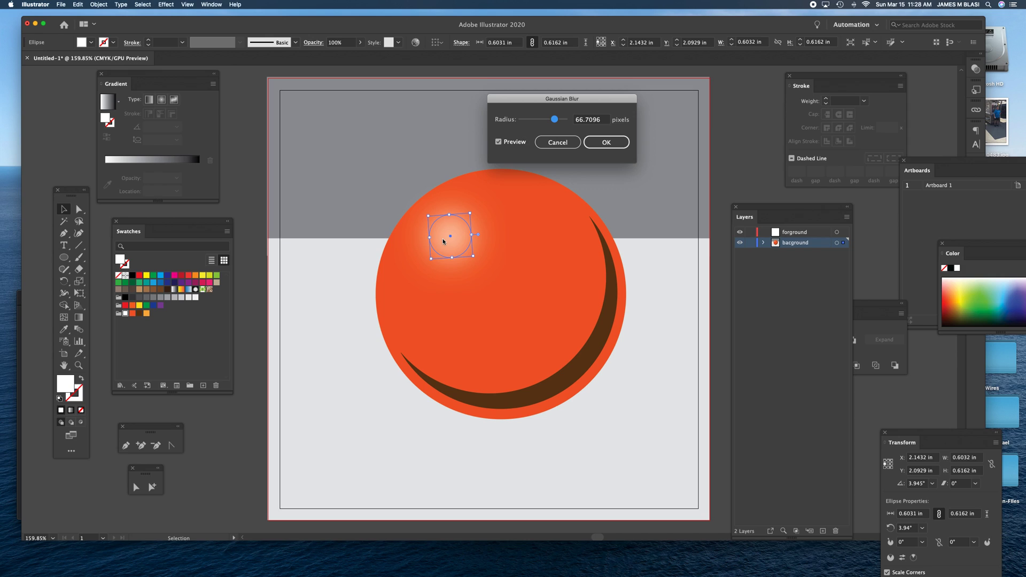
left_click_drag(596, 122, 571, 120)
type("66")
left_click(606, 142)
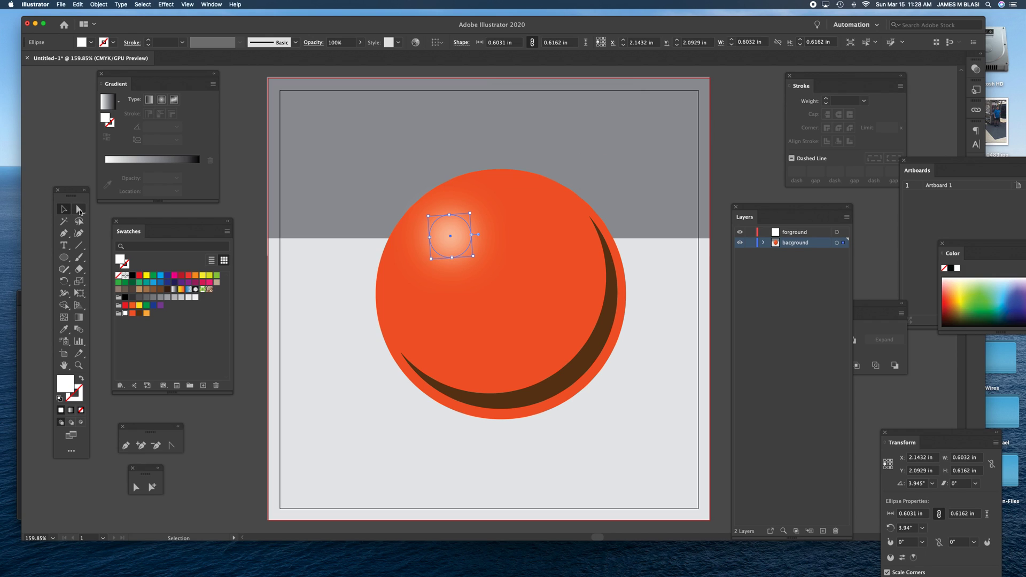
- Apply a Gaussian Blur with a 66-pixel radius to the brown crescent, and deselect it
left_click(569, 381)
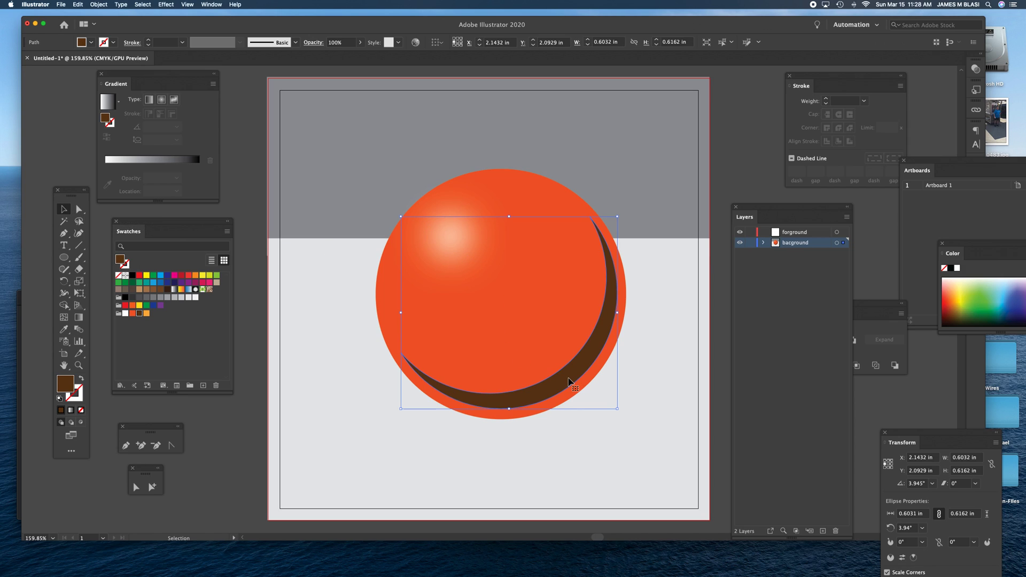
left_click(165, 5)
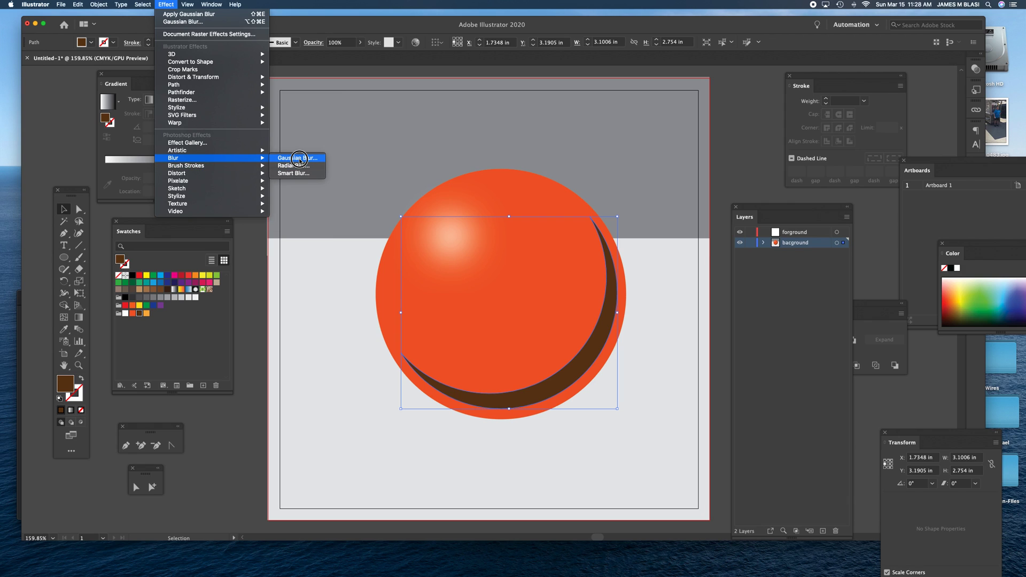
left_click(296, 158)
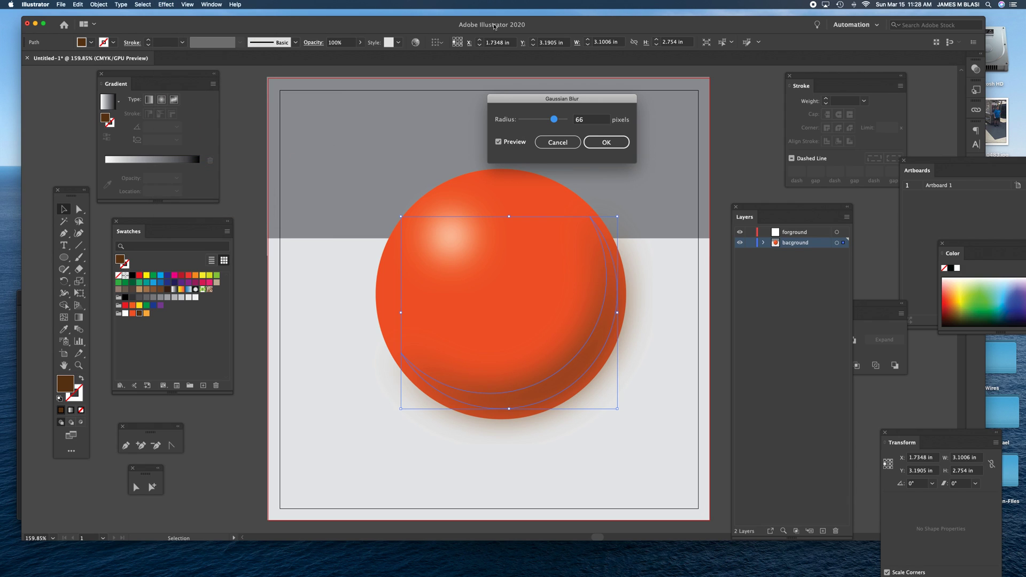
left_click(607, 143)
left_click(256, 298)
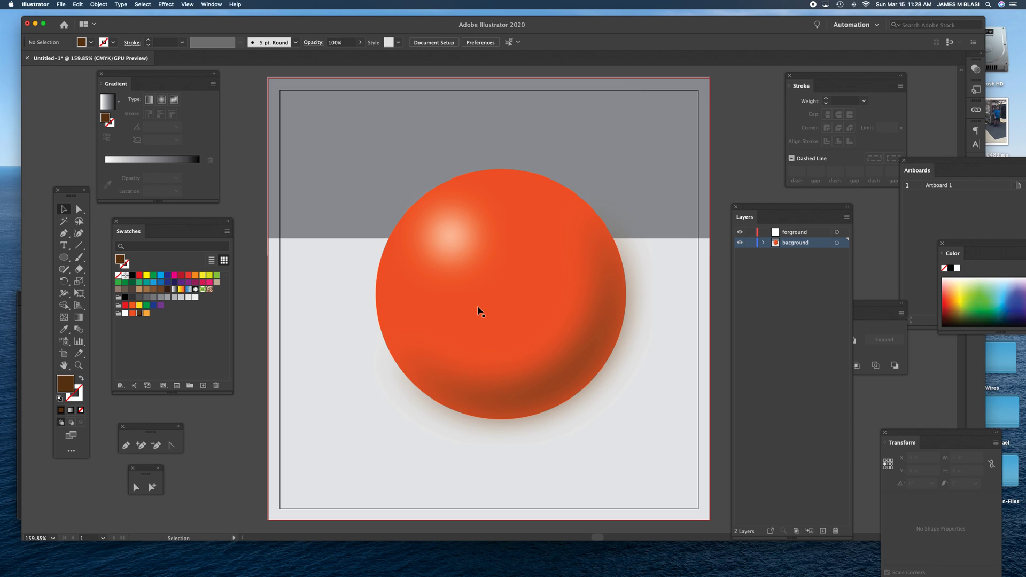
- Draw an open three-point curve with the Pen tool just outside the sphere's lower-right edge
scroll(482, 422, "up", 1)
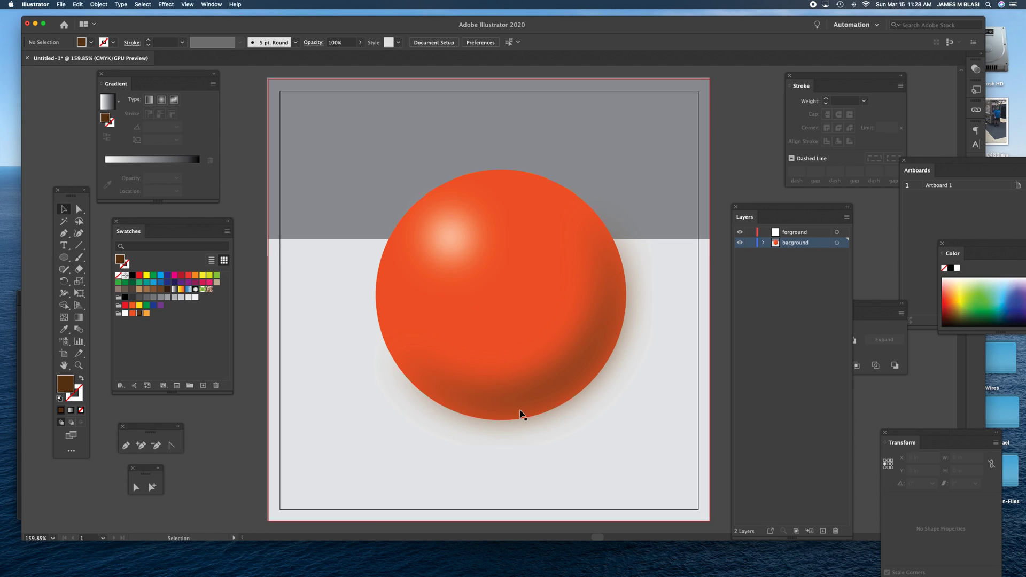
left_click(541, 388)
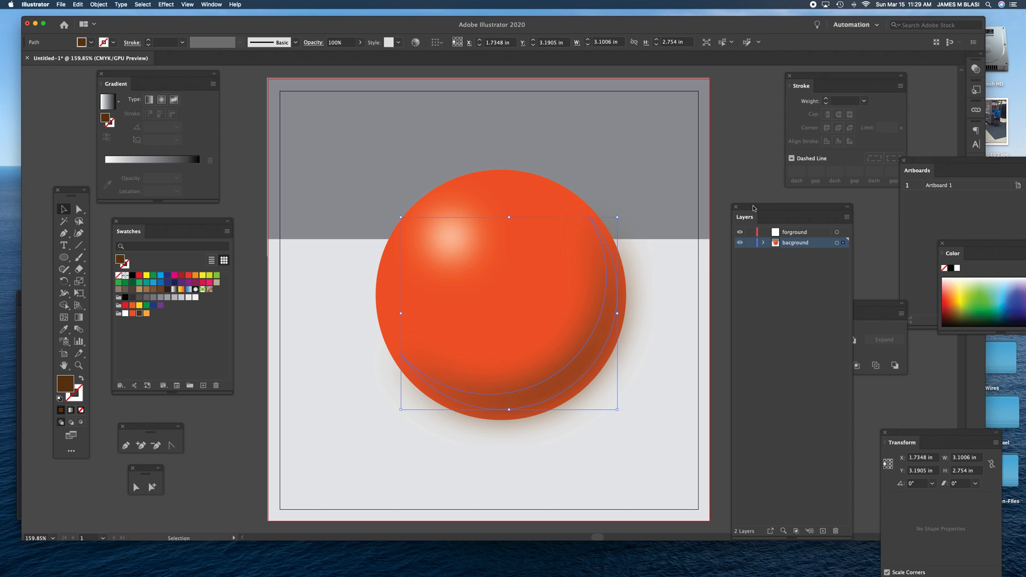
left_click_drag(750, 212, 791, 218)
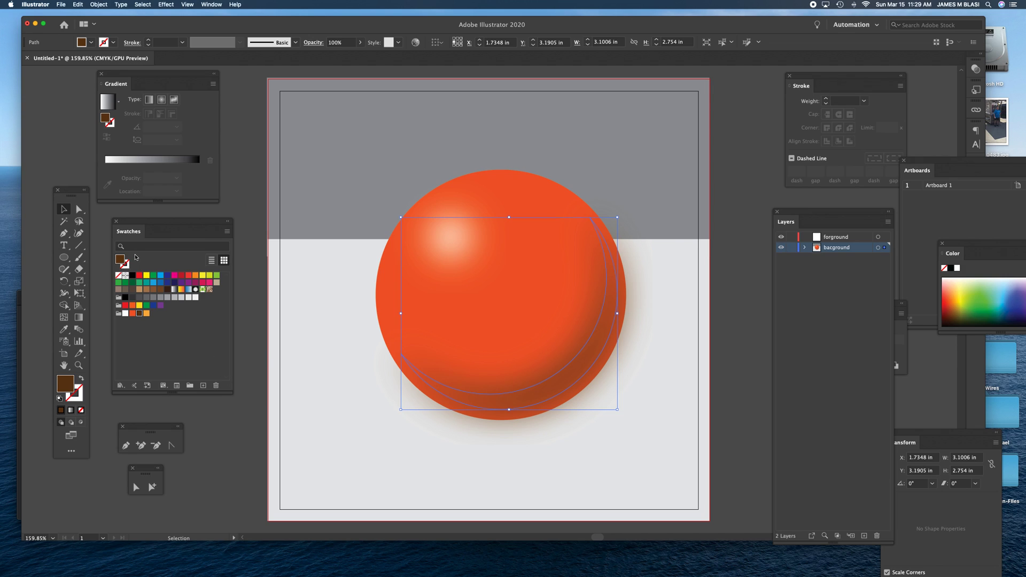
left_click(126, 446)
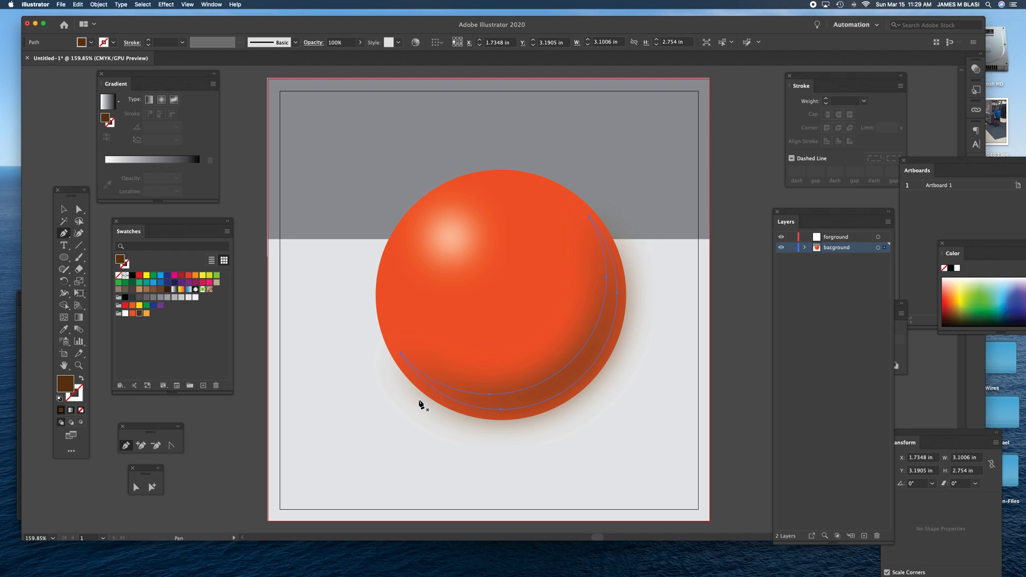
left_click_drag(420, 398, 424, 413)
left_click_drag(571, 421, 624, 383)
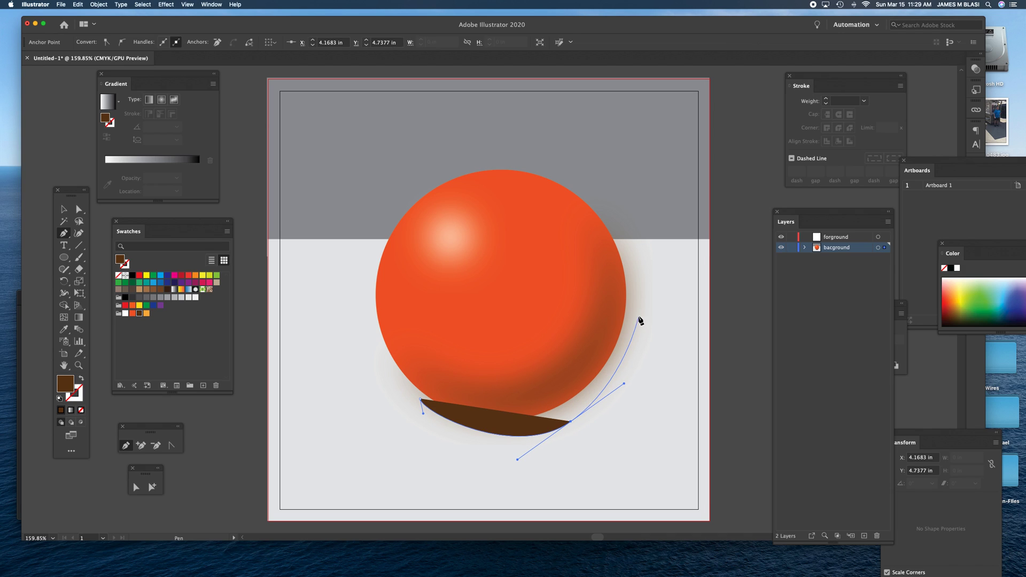
left_click_drag(638, 306, 632, 279)
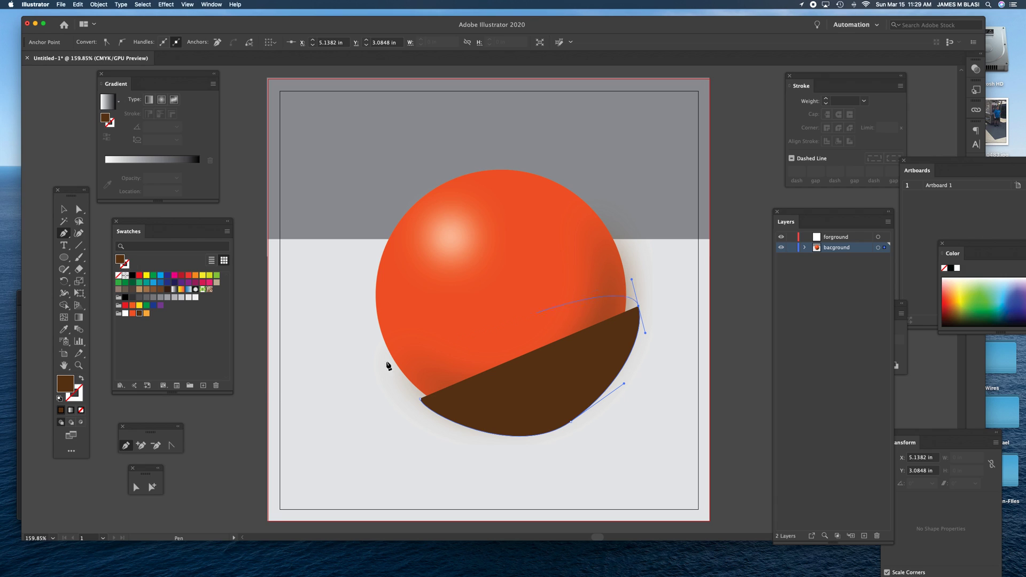
- Give the new curve no fill and a light orange stroke
left_click(81, 378)
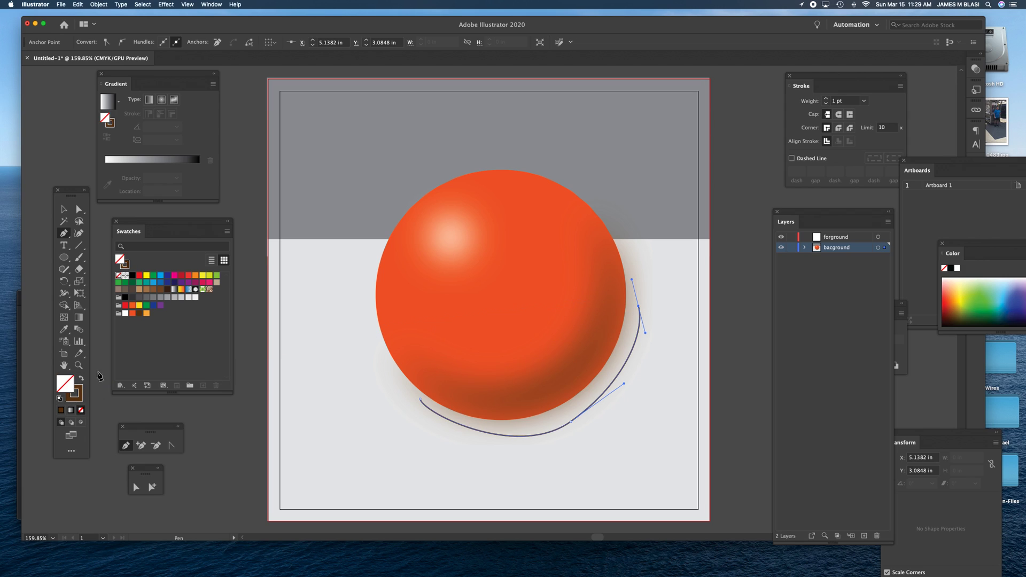
left_click(146, 314)
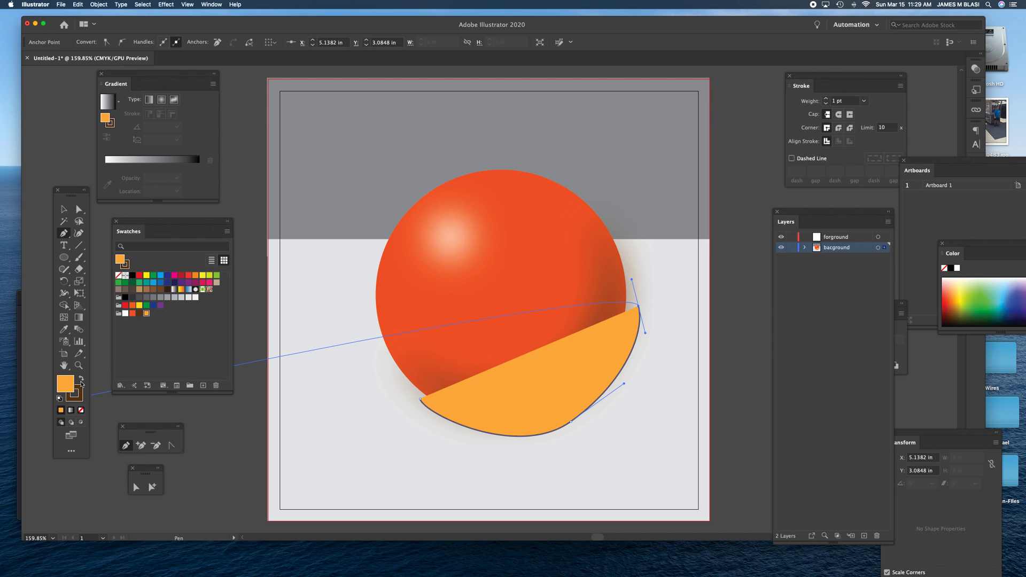
left_click(82, 412)
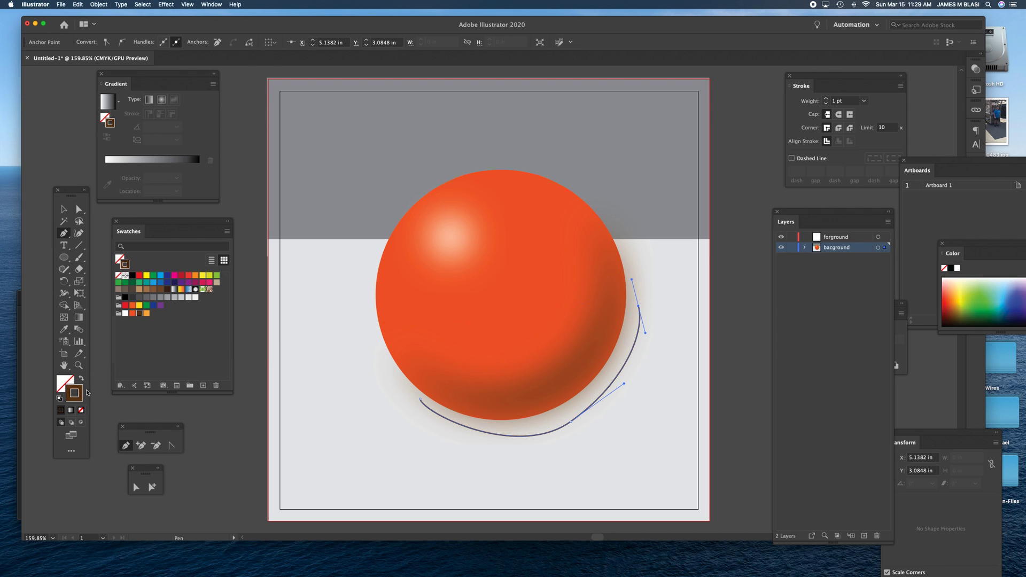
left_click(147, 314)
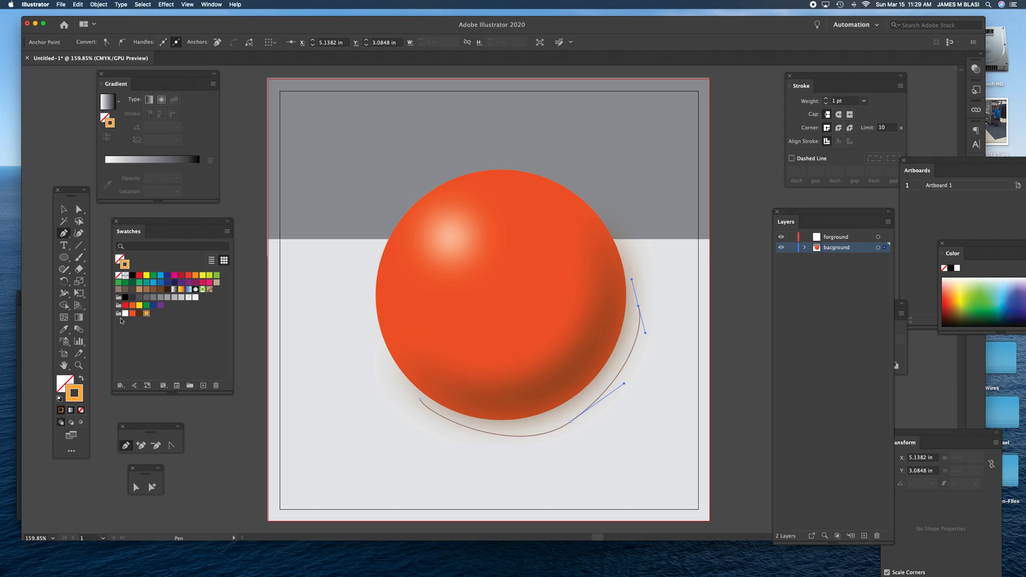
- Move the orange curve's anchor points and handles inward so it follows the inside of the sphere's lower-right edge
left_click(78, 209)
left_click_drag(571, 424, 567, 416)
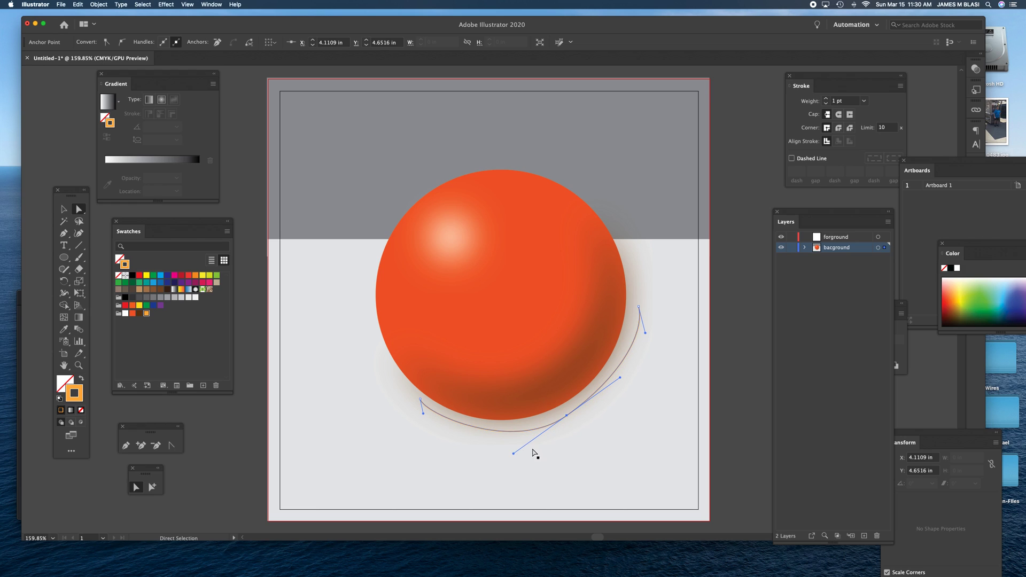
left_click_drag(514, 456, 508, 449)
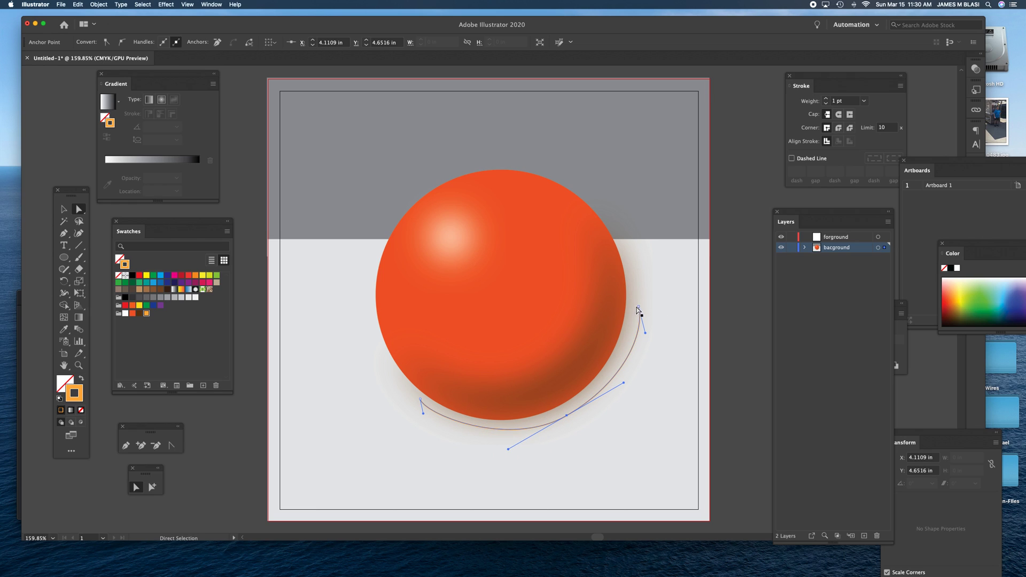
left_click_drag(639, 307, 636, 328)
left_click_drag(568, 417, 556, 402)
left_click_drag(635, 303, 623, 292)
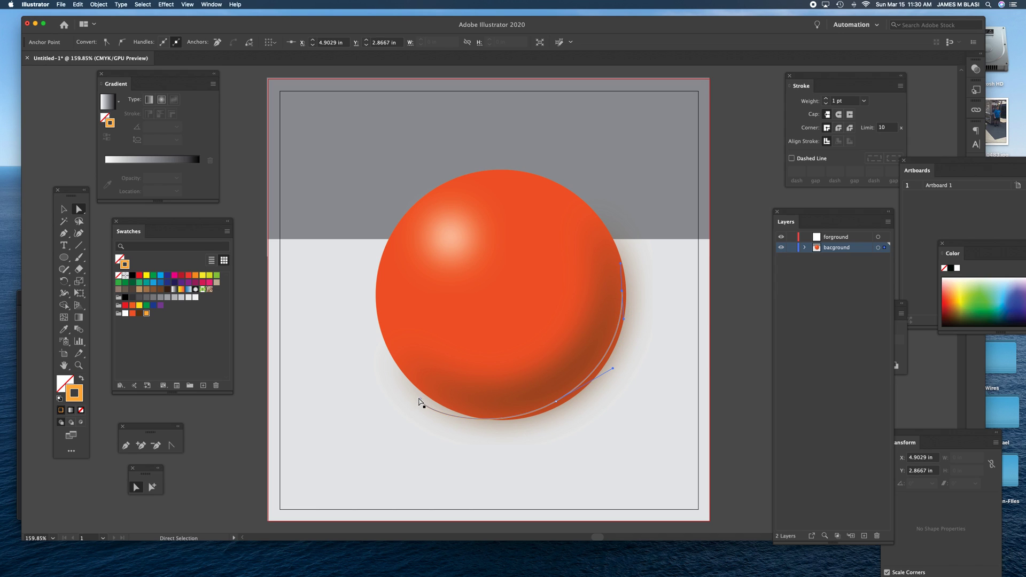
mouse_move(420, 399)
left_mouse_down()
mouse_move(419, 381)
mouse_move(429, 405)
mouse_move(440, 401)
left_mouse_up()
- Fine-tune the middle anchor point and handle of the orange curve to smooth its arc, and deselect it
key("v")
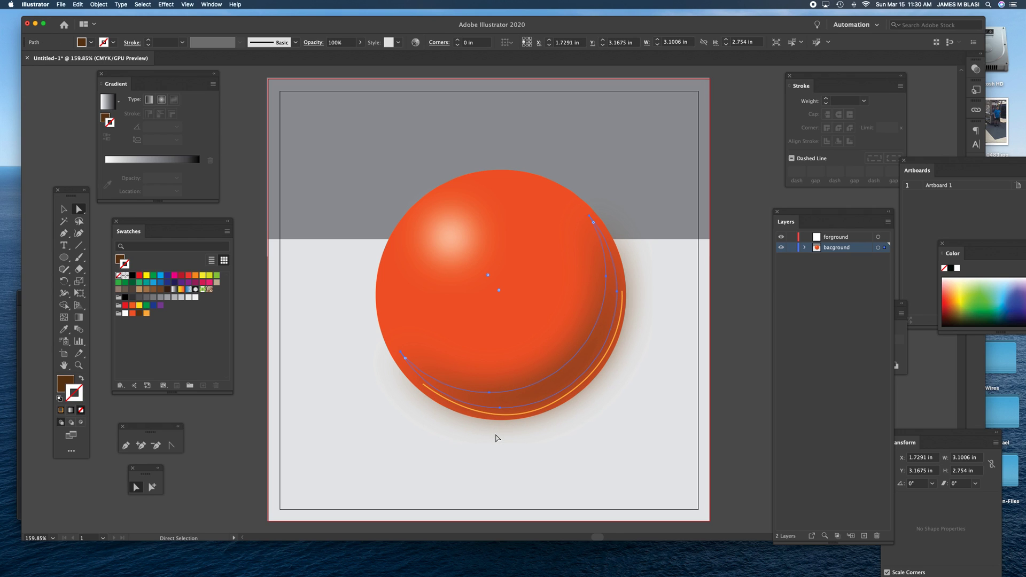
key("a")
left_click(517, 419)
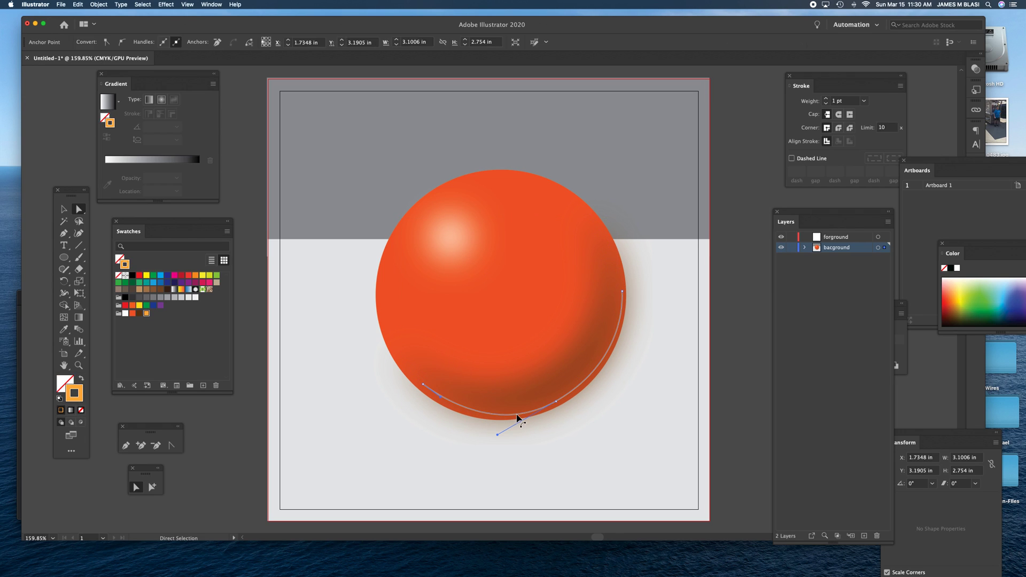
left_click_drag(493, 438, 494, 431)
left_click_drag(555, 401, 552, 402)
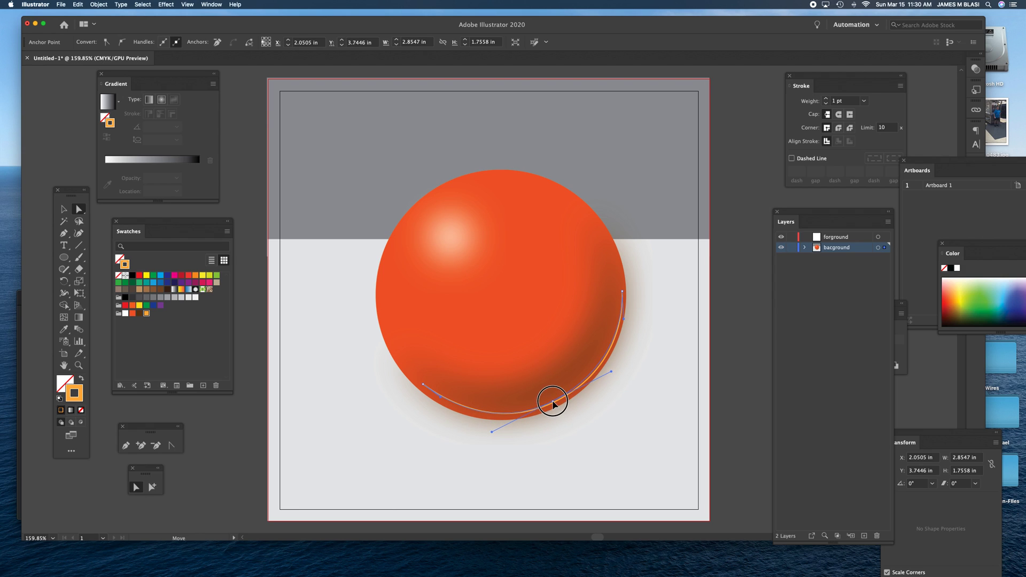
left_click(622, 292)
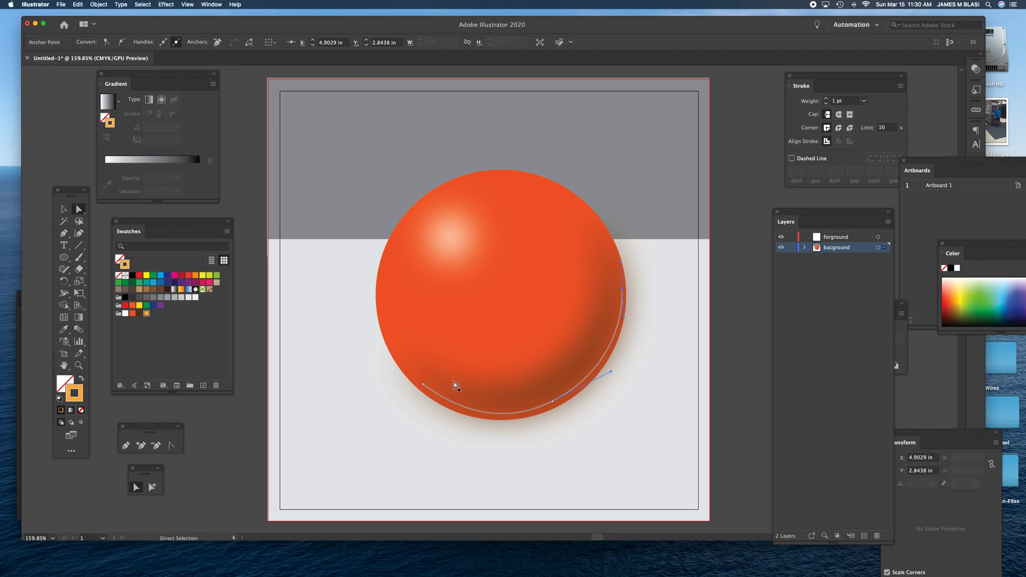
left_click(717, 302)
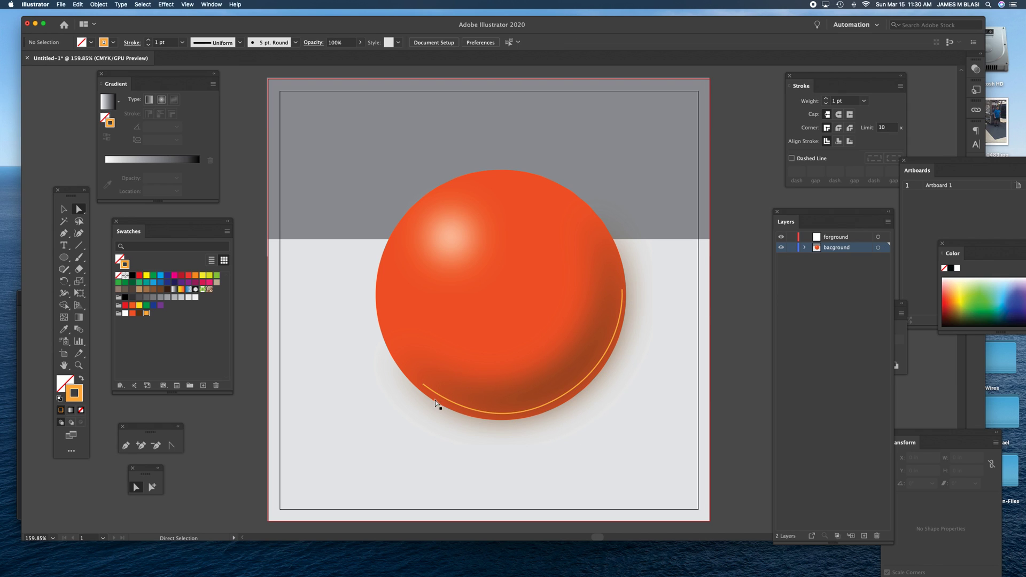
- Widen the orange curve's middle to about 5.65 pt with the Width tool, leaving both ends tapered
left_click(64, 293)
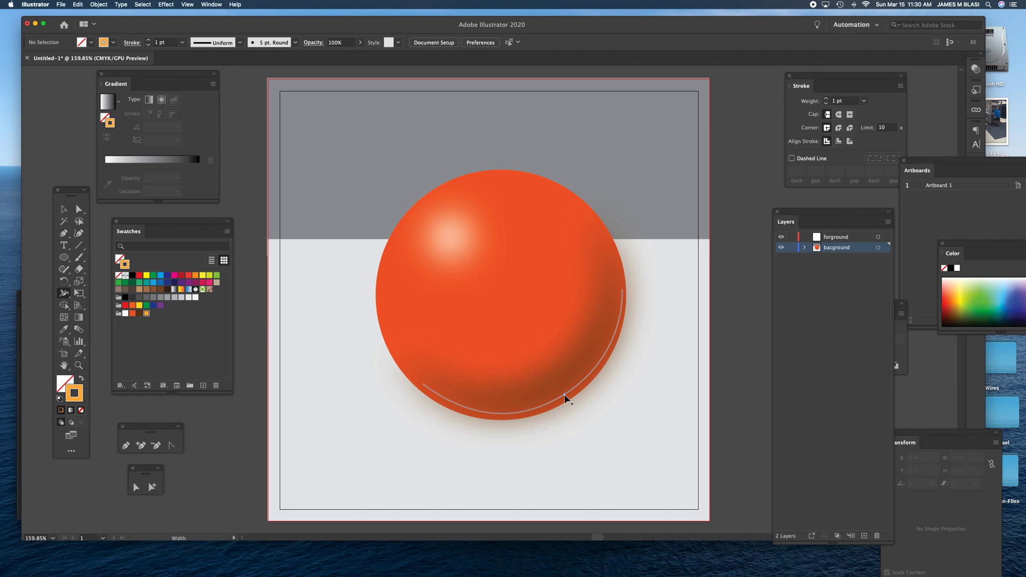
left_click_drag(561, 400, 566, 405)
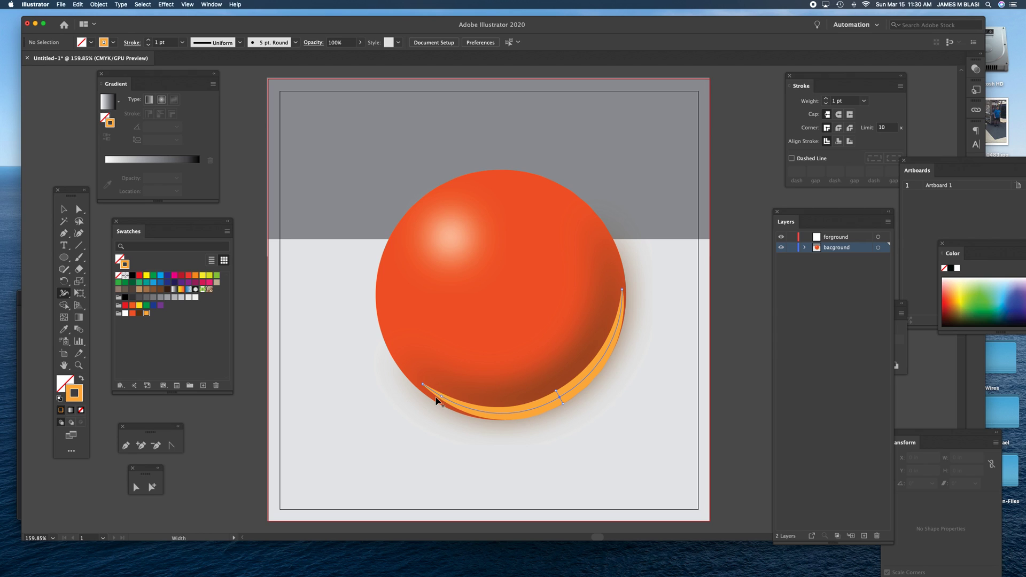
left_click(561, 403)
left_click_drag(562, 401, 560, 400)
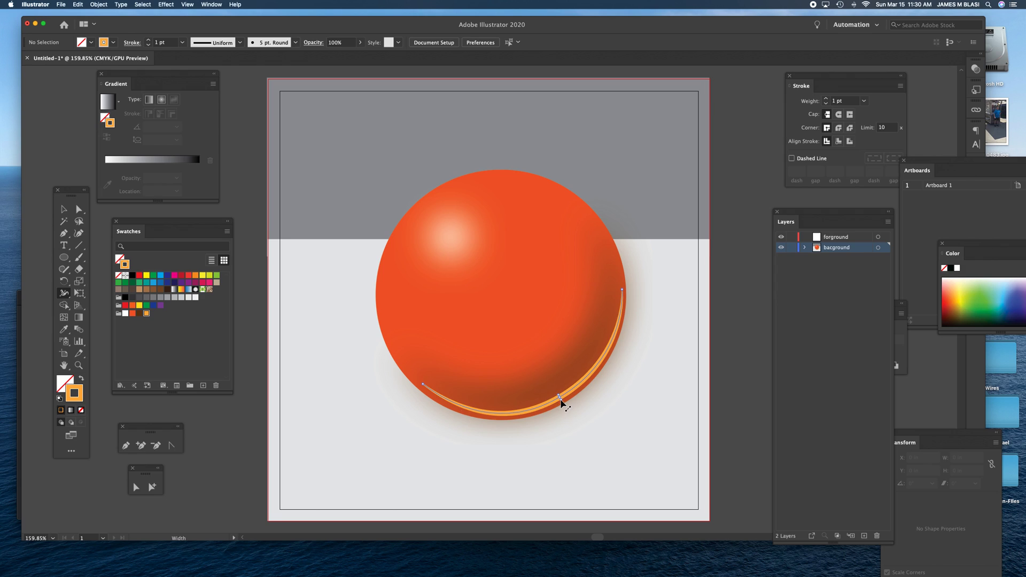
left_click(561, 400)
- Try to apply a Gaussian Blur with a 66-pixel radius to the orange curve
left_click(161, 4)
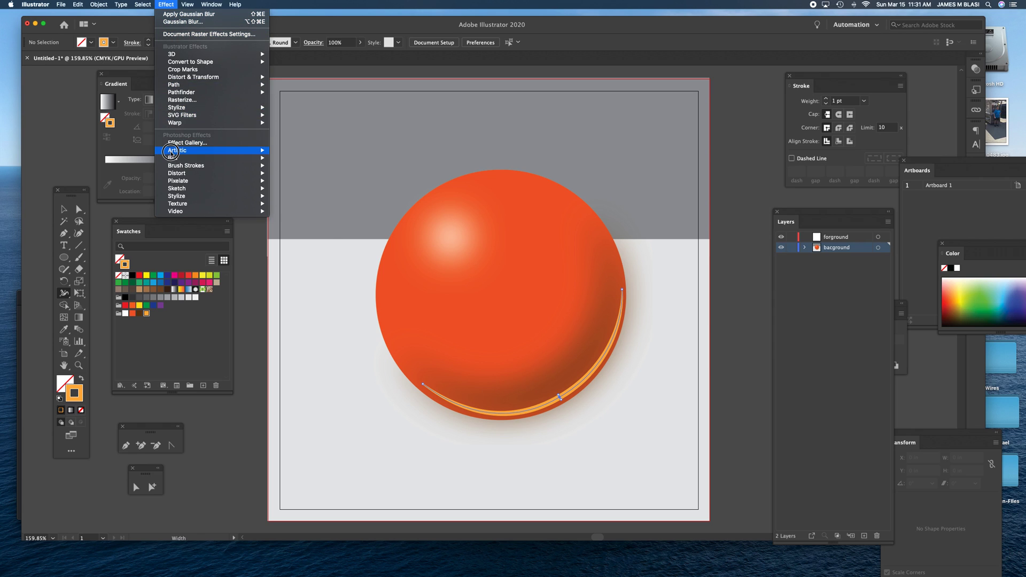
mouse_move(260, 157)
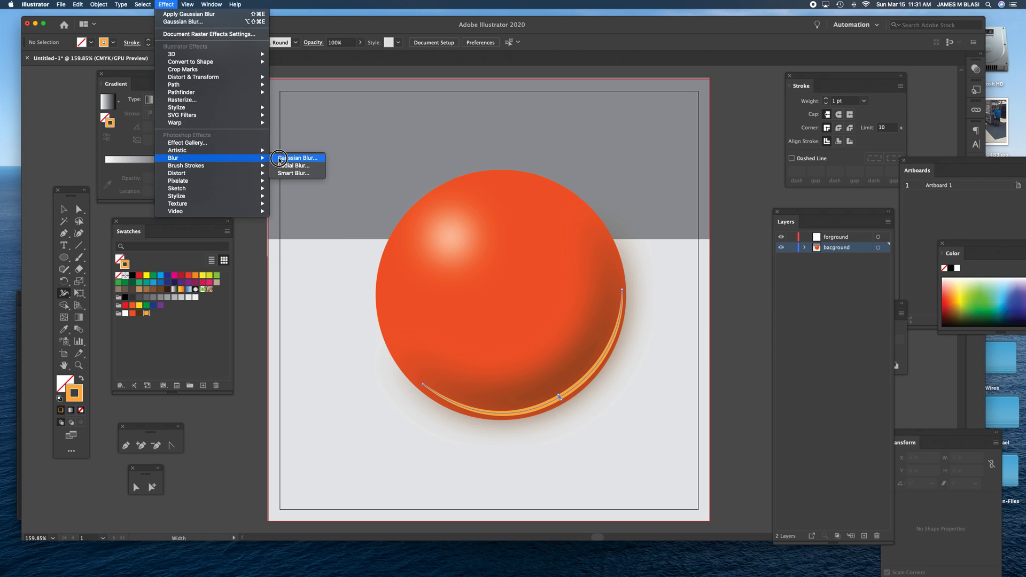
left_click(278, 157)
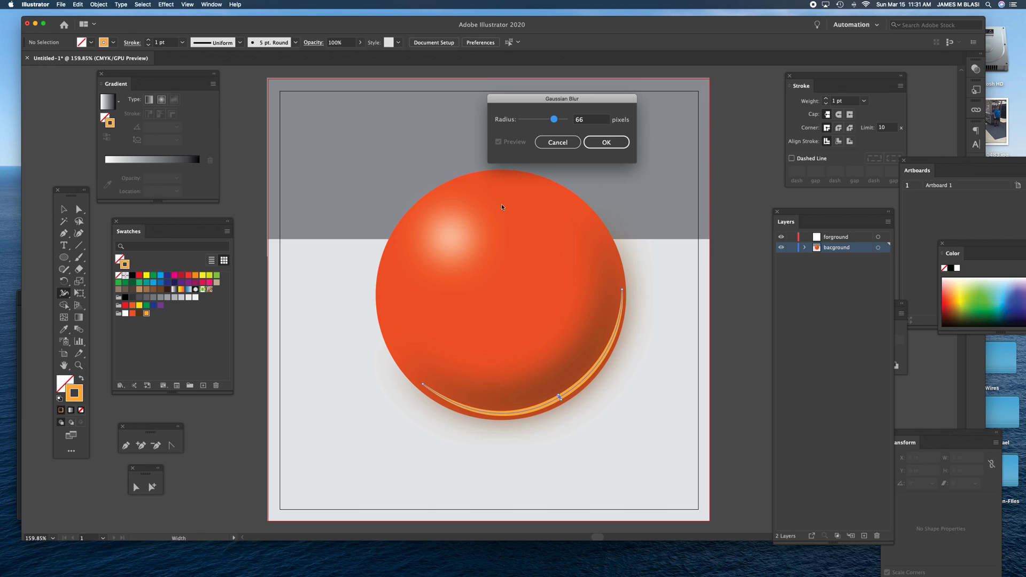
left_click(605, 142)
- Select the orange curve, apply a Gaussian Blur with a radius of about 31.29 pixels, and deselect it
left_click(63, 209)
left_click(294, 318)
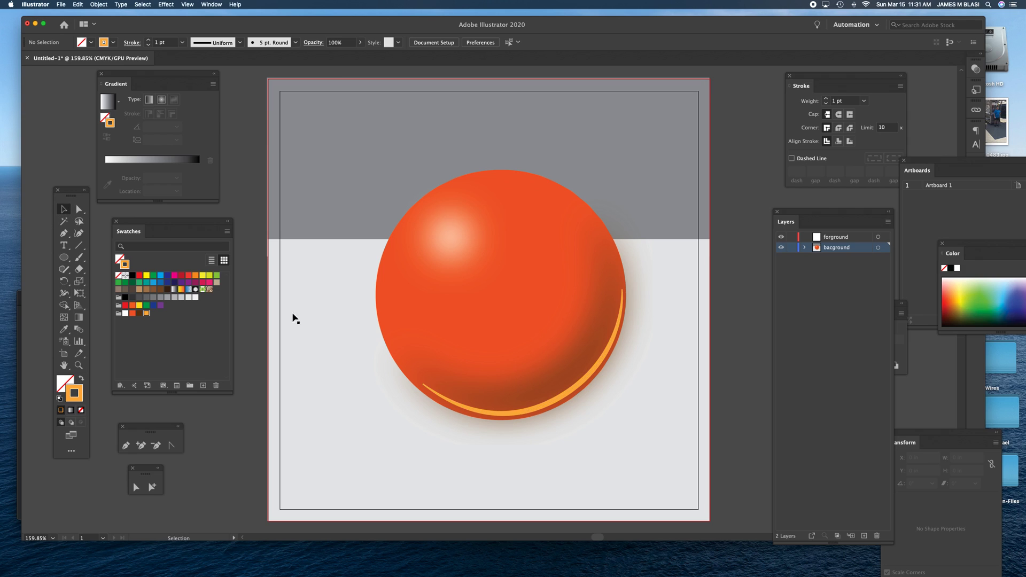
left_click(550, 402)
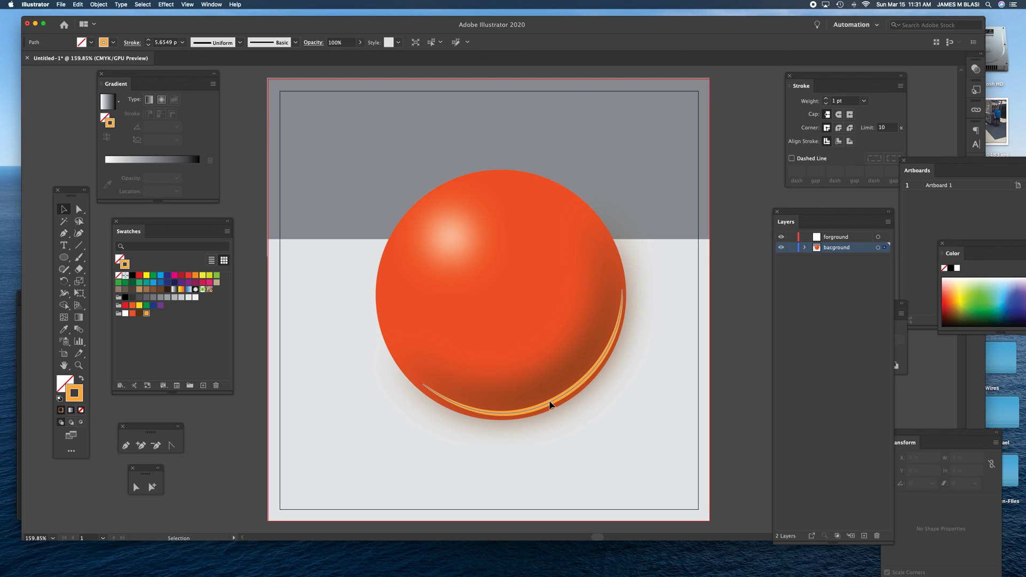
left_click(165, 4)
mouse_move(202, 160)
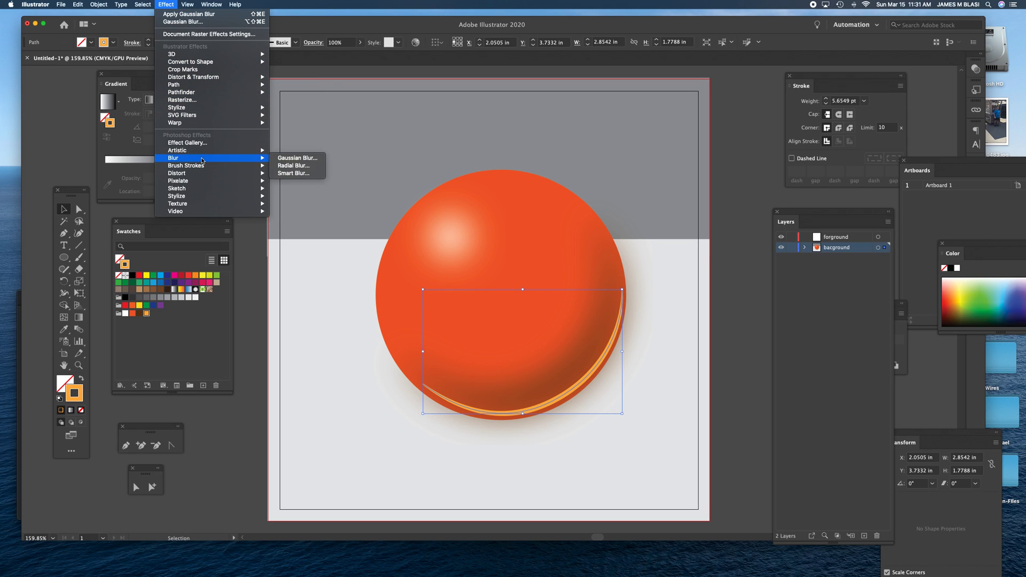
left_click(278, 158)
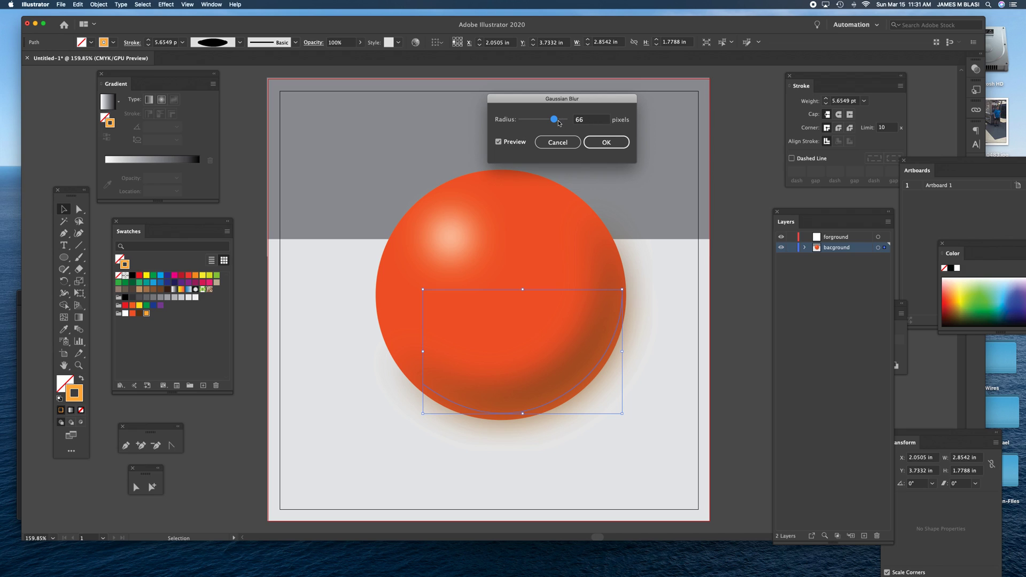
left_click_drag(554, 121, 547, 120)
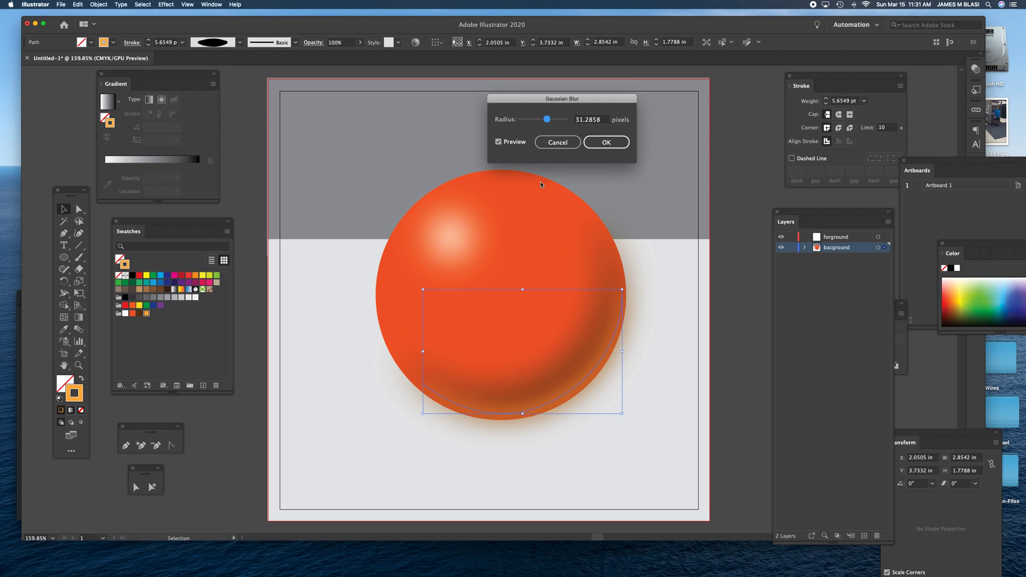
left_click(598, 143)
left_click(727, 164)
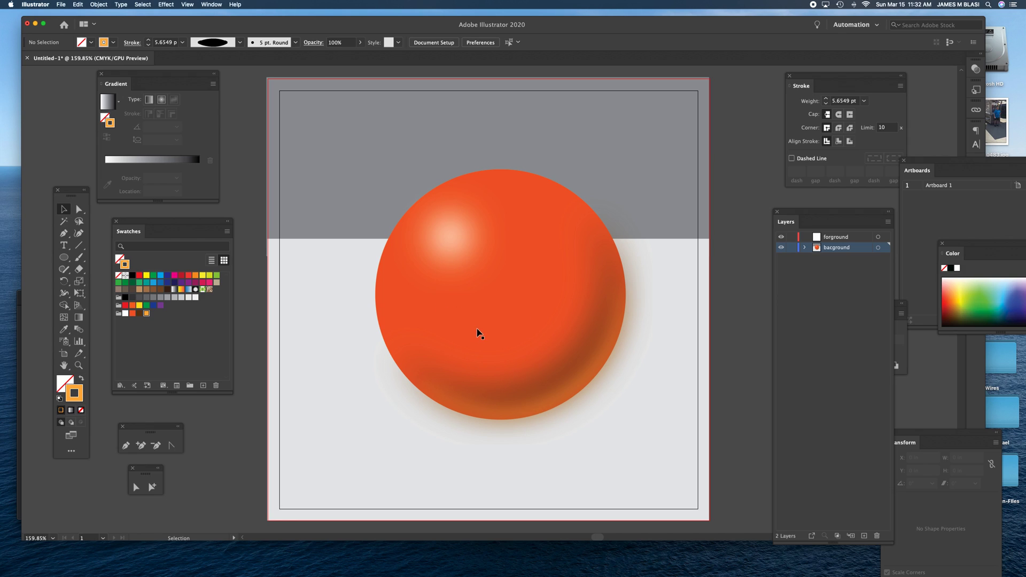
- Paste a copy of the orange-red circle in place over the sphere, and give it a white fill with no stroke
left_click(519, 185)
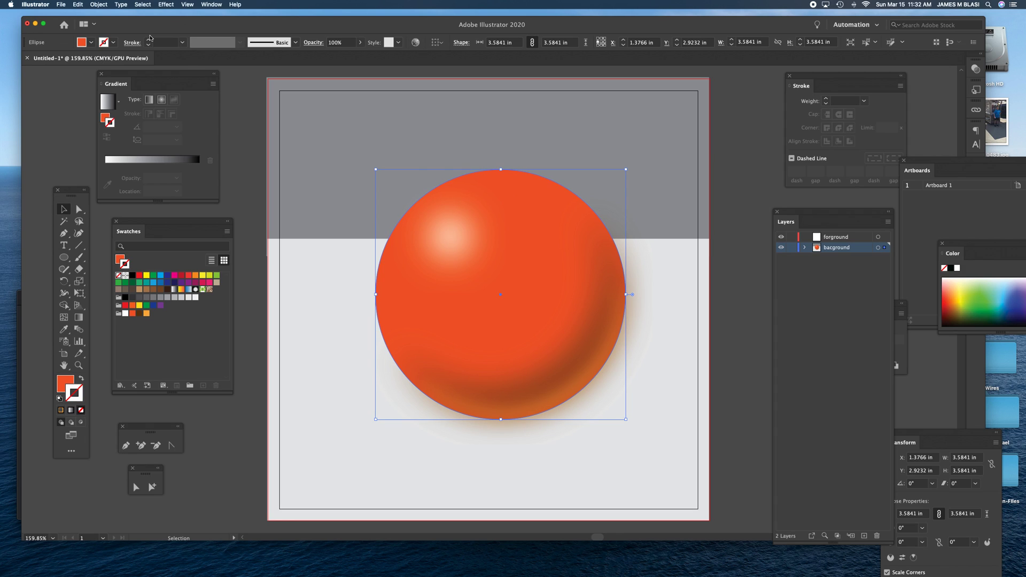
left_click(76, 4)
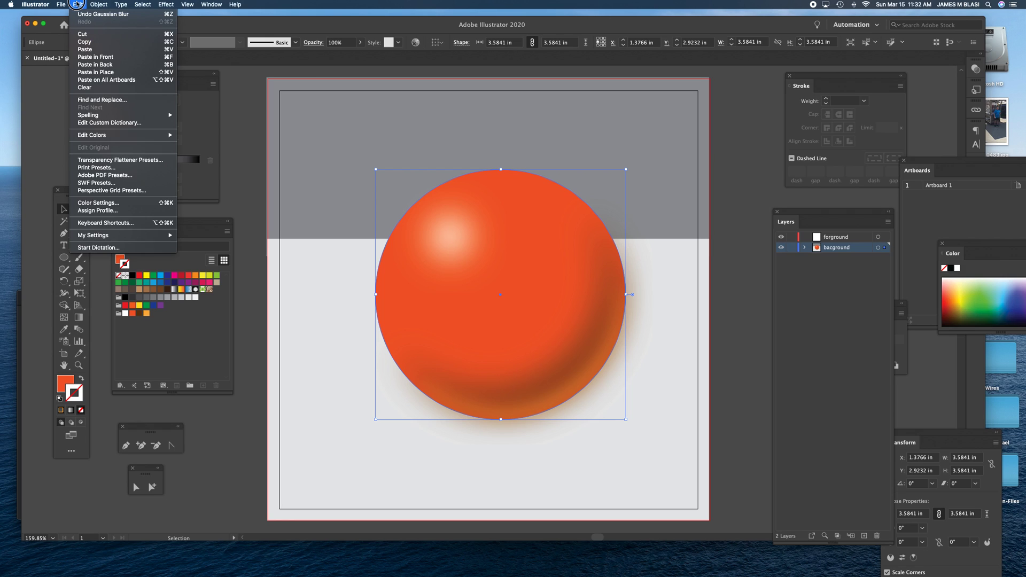
left_click(99, 75)
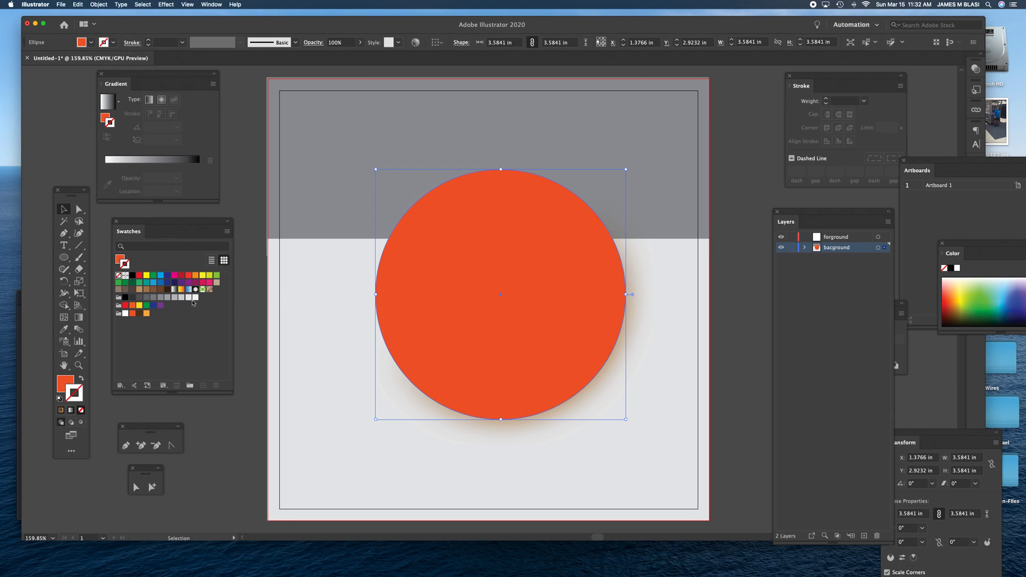
left_click(125, 314)
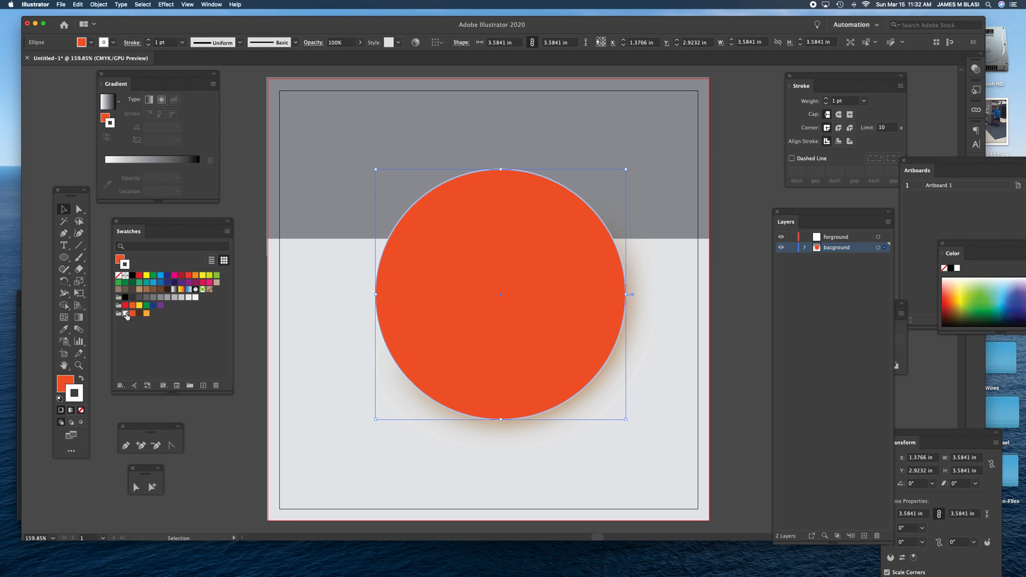
left_click(82, 379)
left_click(82, 410)
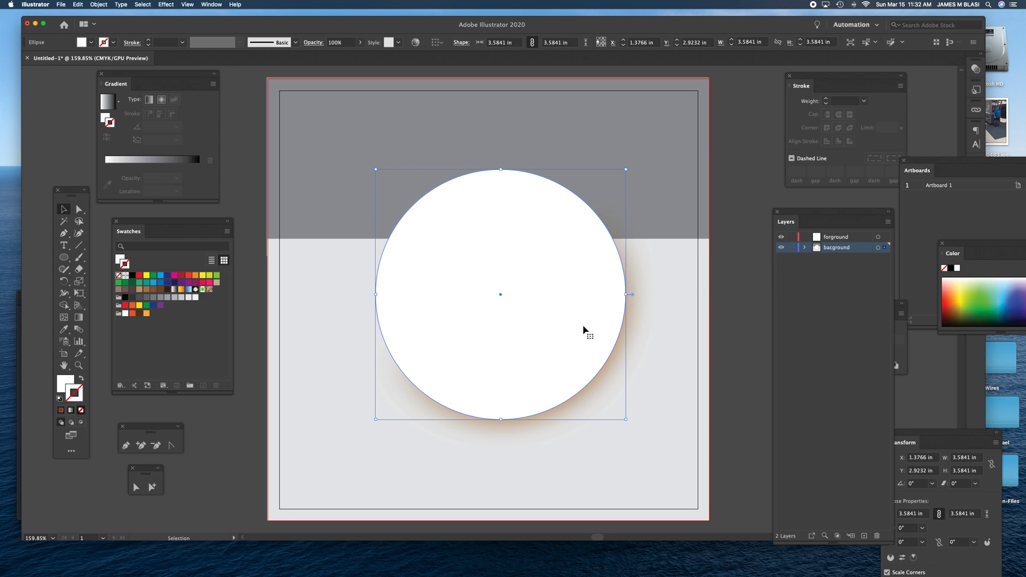
- Deselect the white circle, expand the bacground layer's contents, and hide its two gray background rectangles
left_click(259, 215)
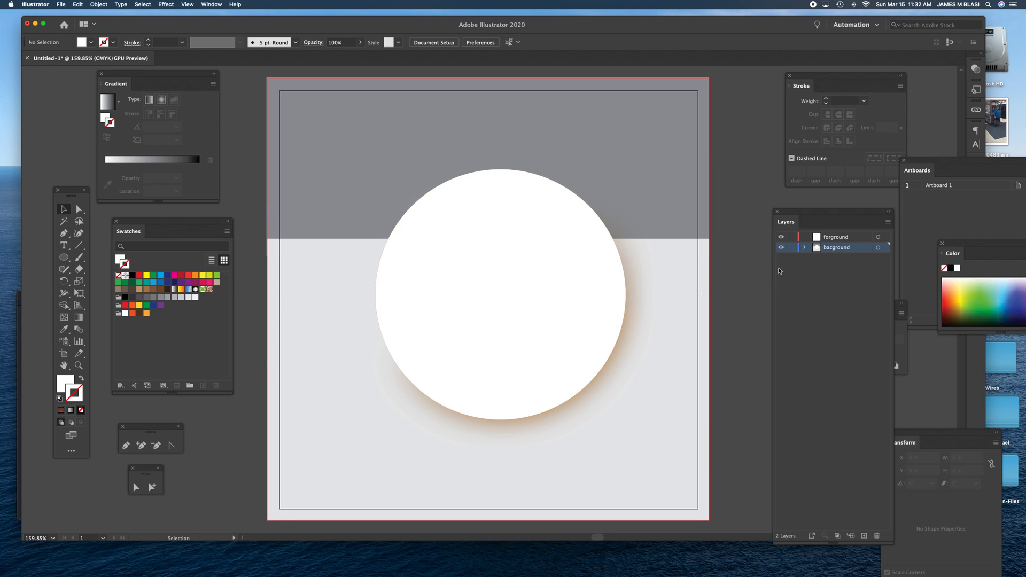
left_click(805, 248)
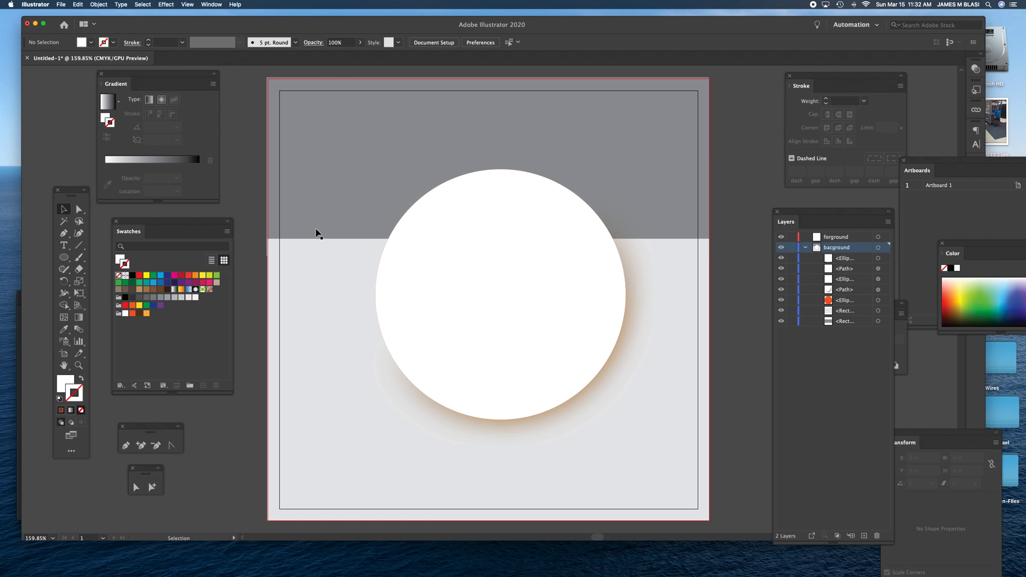
left_click(780, 321)
left_click(780, 310)
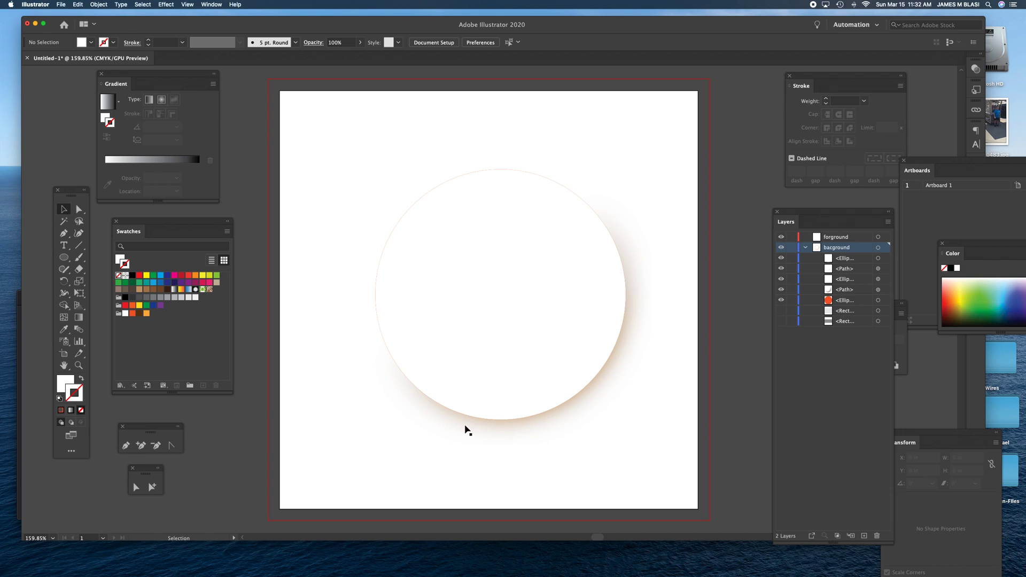
- Select the white circle with all the sphere's shapes beneath it, make a clipping mask from them, and deselect
left_click(61, 210)
left_click_drag(388, 155, 610, 418)
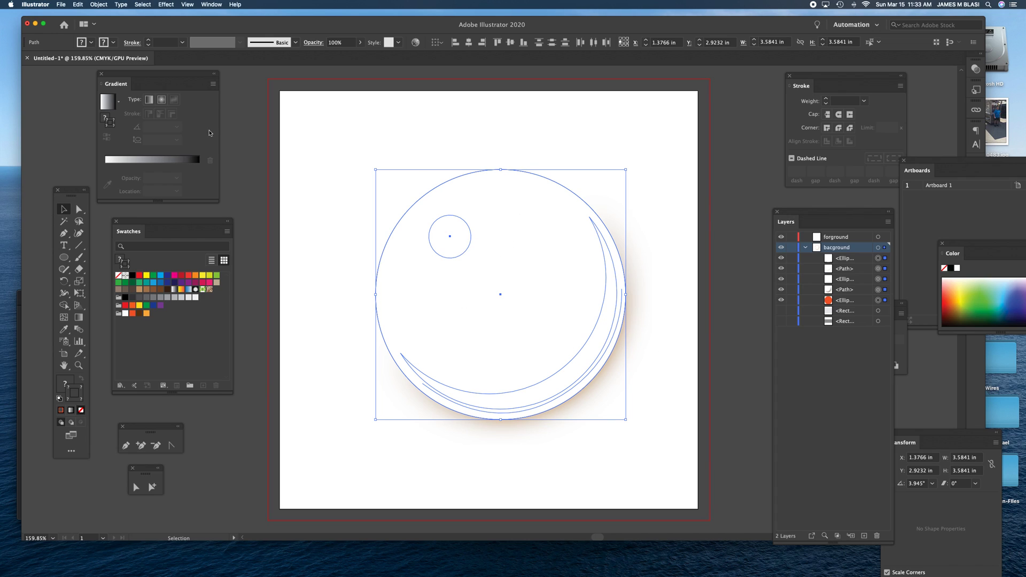
left_click(100, 5)
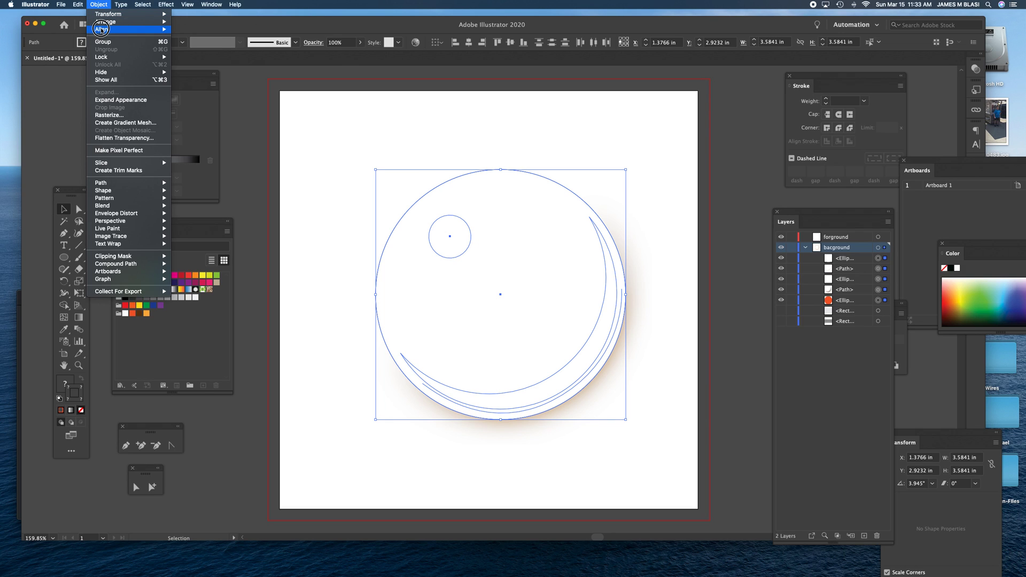
mouse_move(112, 257)
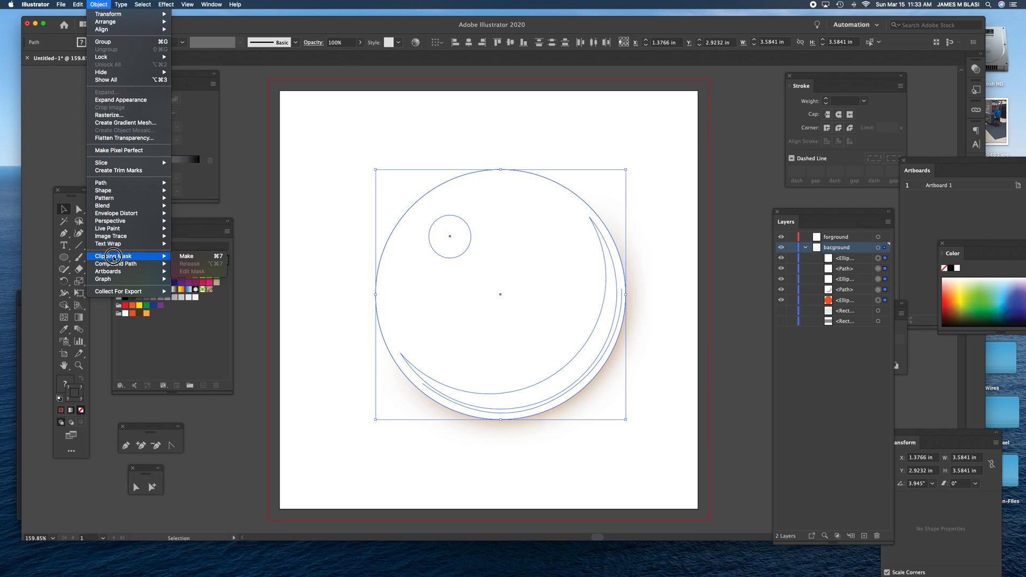
left_click(191, 256)
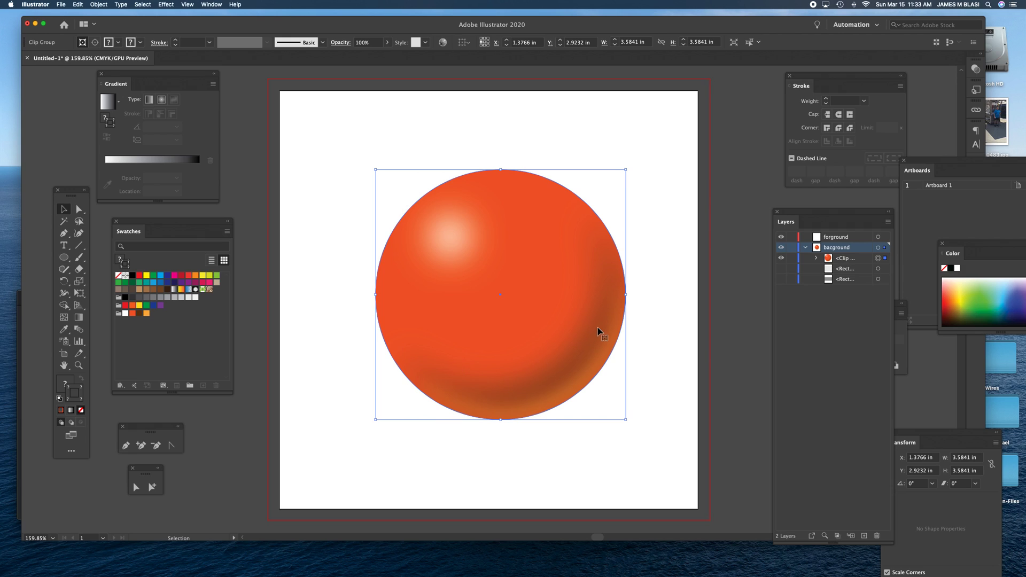
left_click(736, 157)
- Show the two gray background rectangles behind the clipped sphere again
scroll(735, 157, "left", 1)
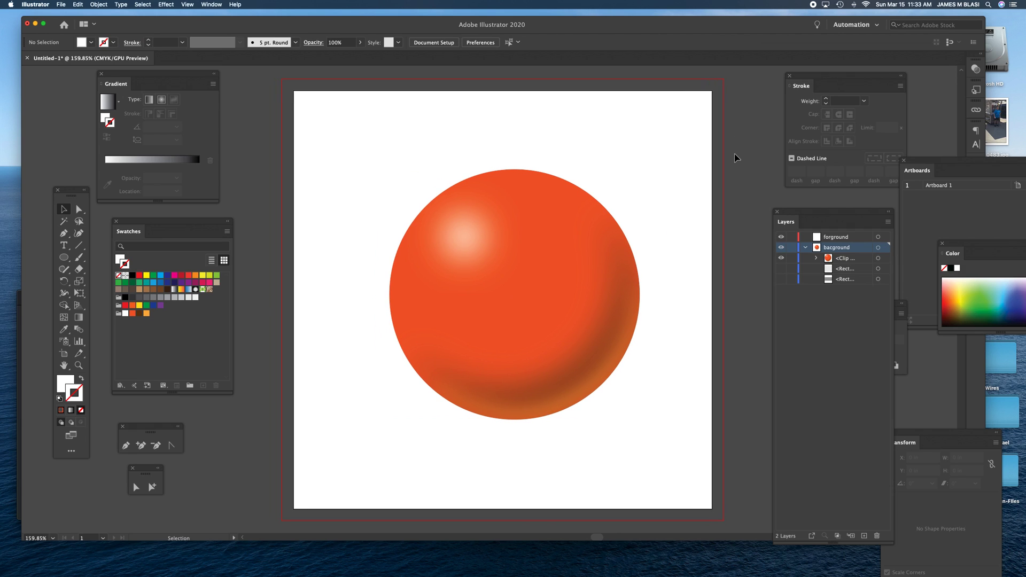
scroll(736, 158, "left", 1)
scroll(736, 158, "right", 4)
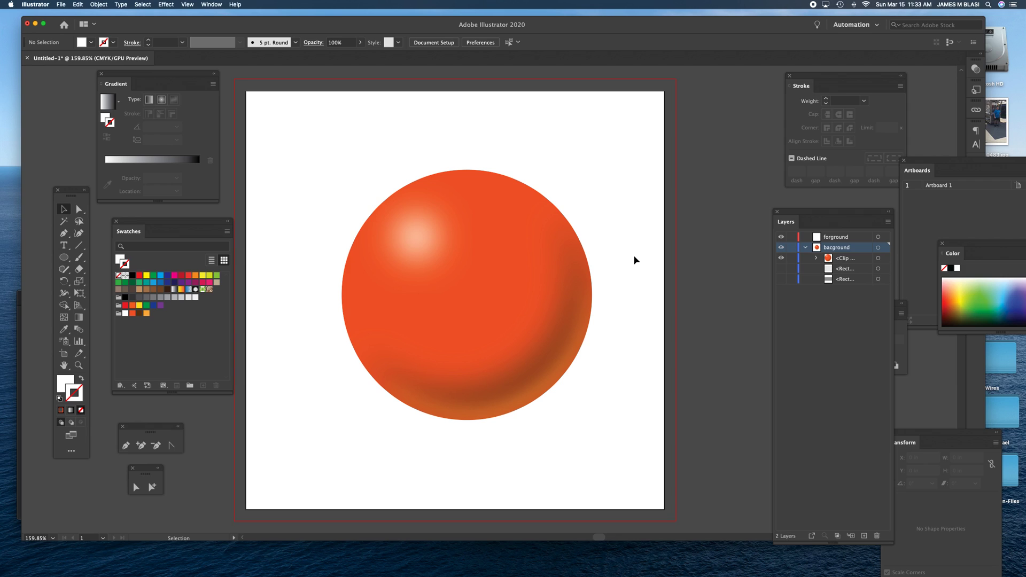
left_click(781, 268)
left_click(781, 279)
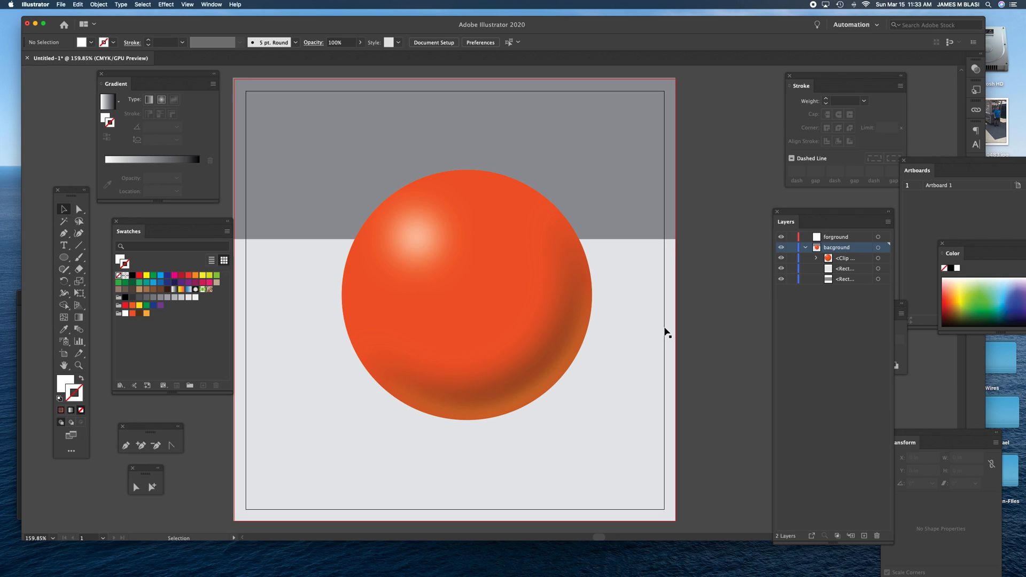
- Draw a white ellipse about 2.63 by 4.23 inches over the sphere's left side and rotate it 45°
scroll(666, 332, "down", 1)
scroll(667, 332, "down", 1)
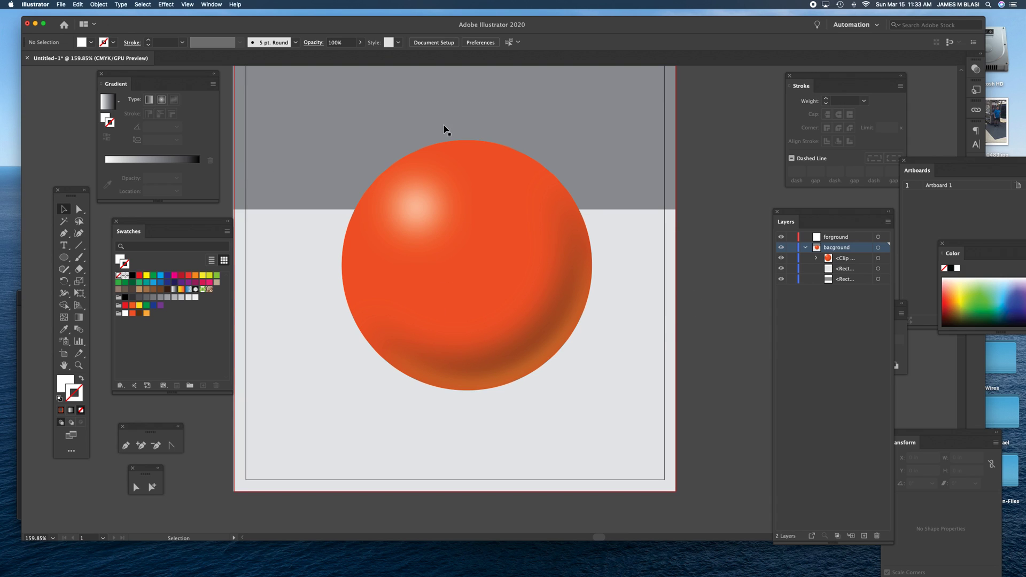
left_click(64, 257)
left_click_drag(285, 145, 568, 339)
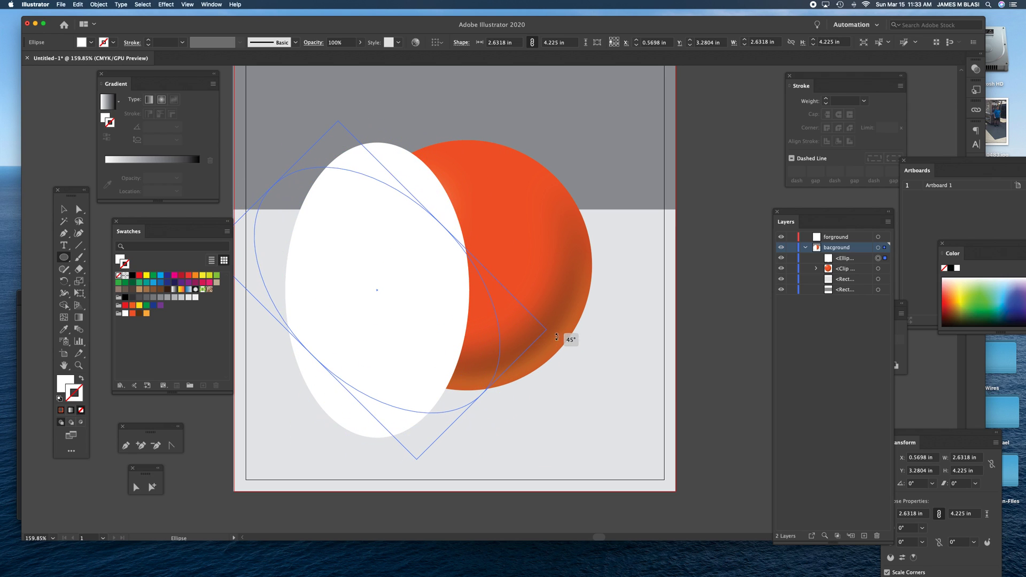
left_click(439, 336)
key("Escape")
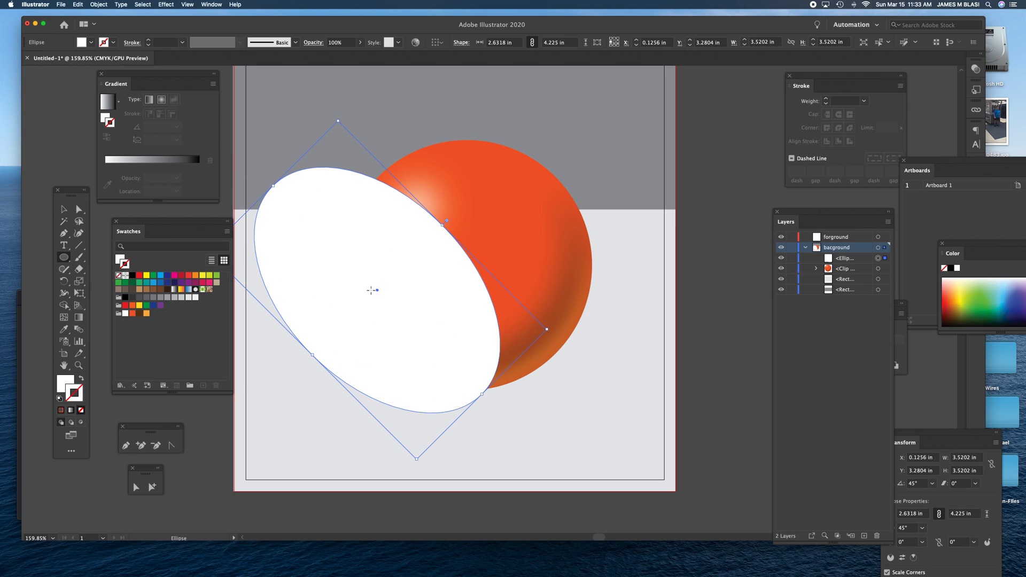
key("v")
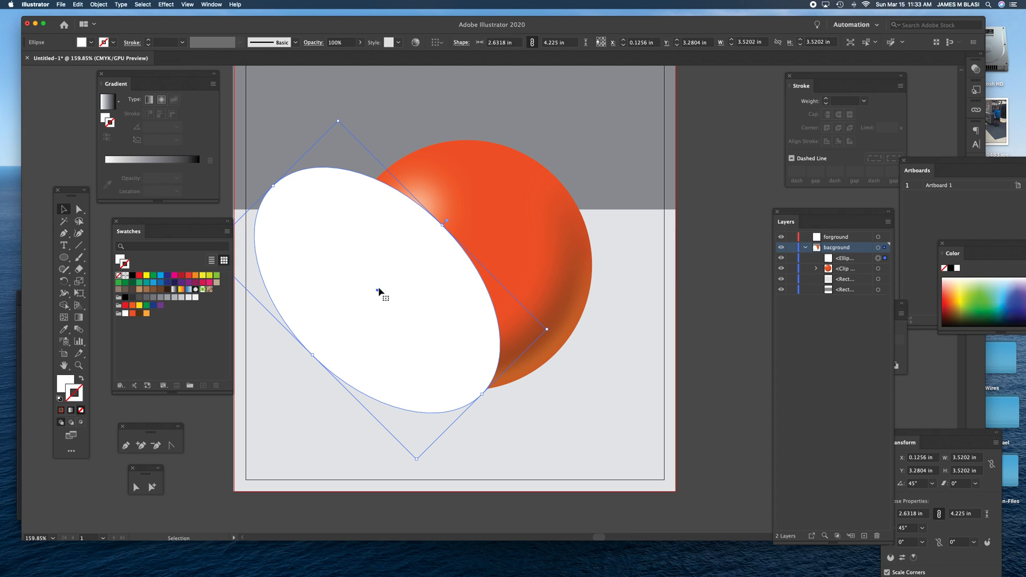
- Move the ellipse over the sphere's lower-right side, widen it to about 2.99 inches, and rotate it to about 54.87°
left_click_drag(377, 288, 530, 331)
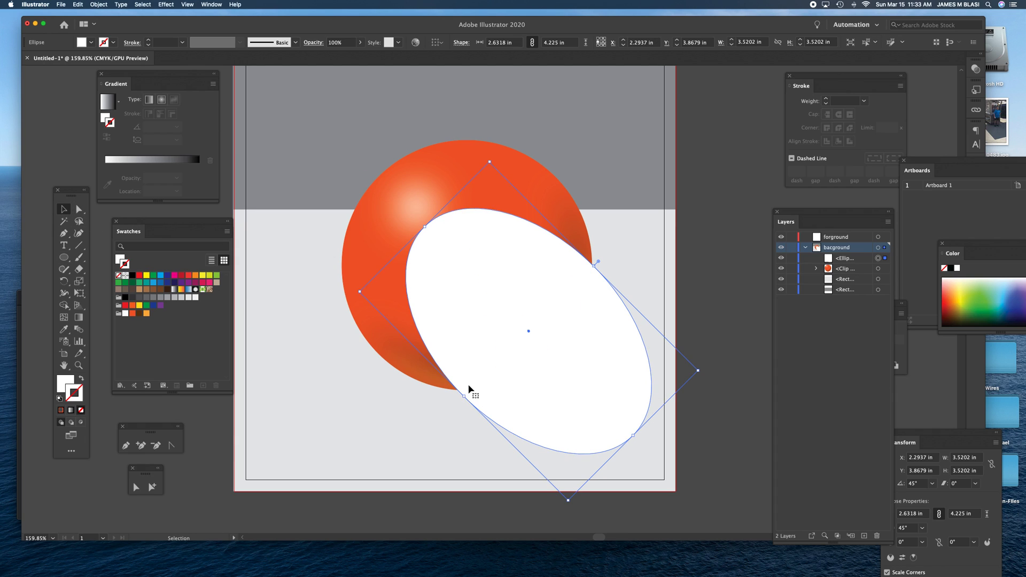
left_click_drag(460, 394, 442, 411)
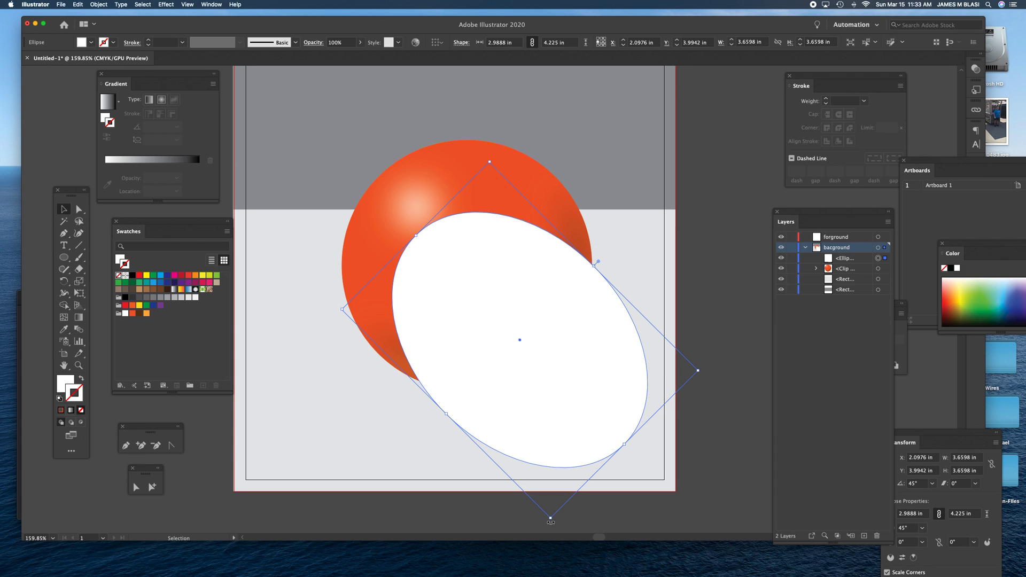
left_click_drag(553, 518, 582, 511)
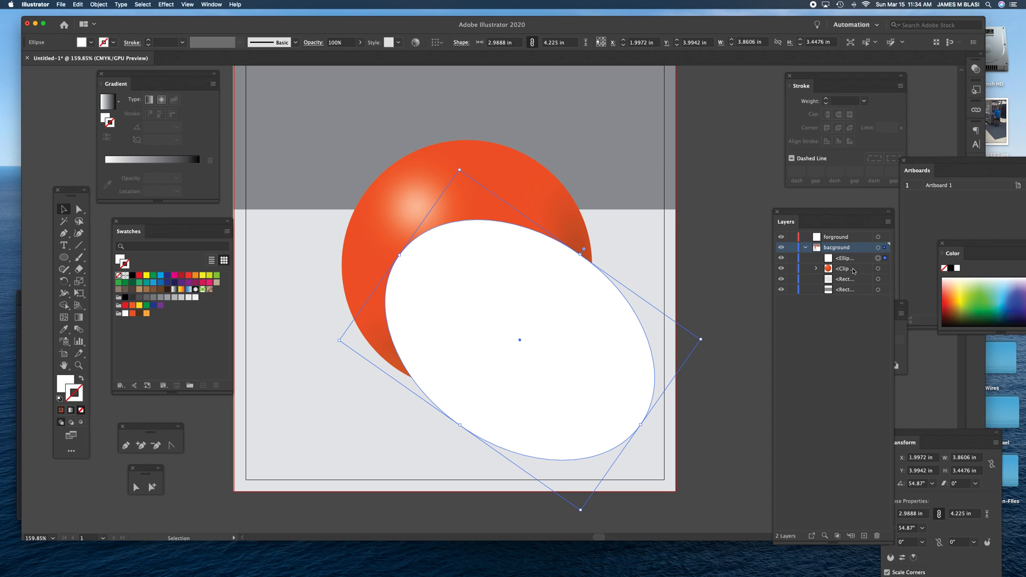
- Stack the ellipse beneath the clipped sphere and give it a gray fill with a white stroke
left_click(807, 324)
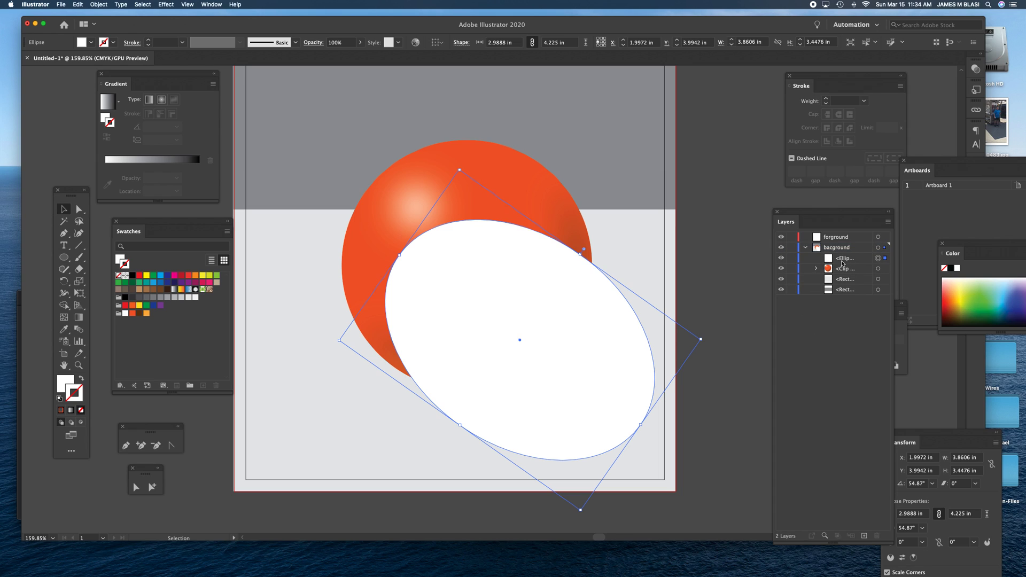
left_click_drag(830, 260, 831, 274)
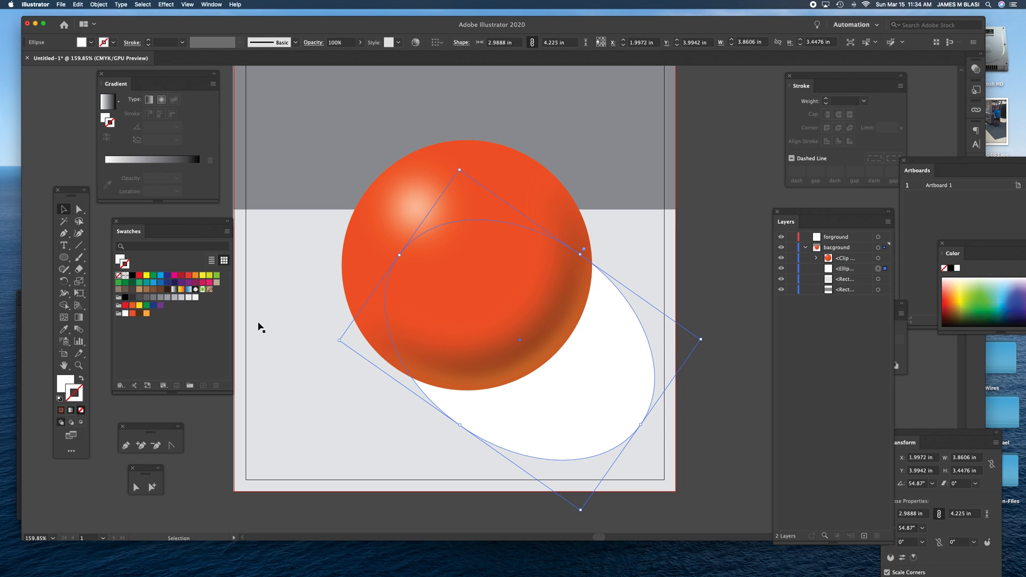
left_click(166, 300)
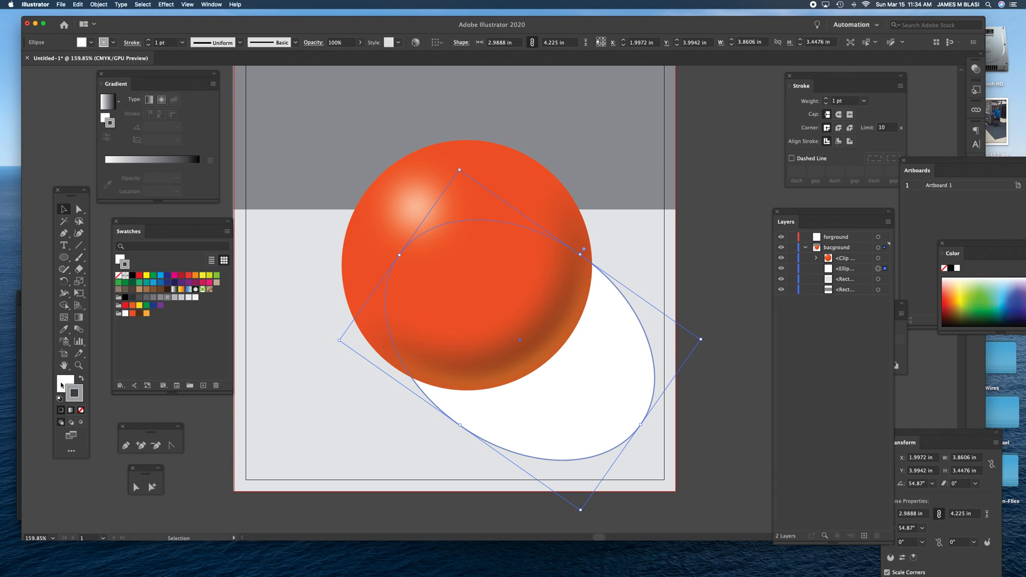
left_click(81, 379)
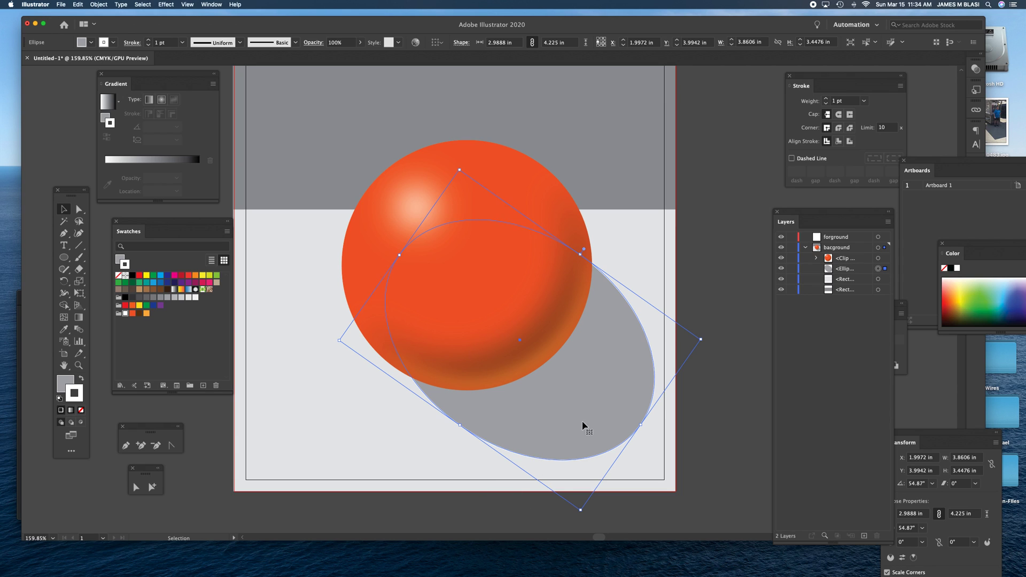
- Rotate the shadow ellipse to about 76.1°, remove its stroke, resize it to about 2.25 by 5.07 inches, and shift it slightly left under the sphere
mouse_move(581, 511)
left_mouse_down()
mouse_move(591, 481)
mouse_move(646, 445)
left_mouse_up()
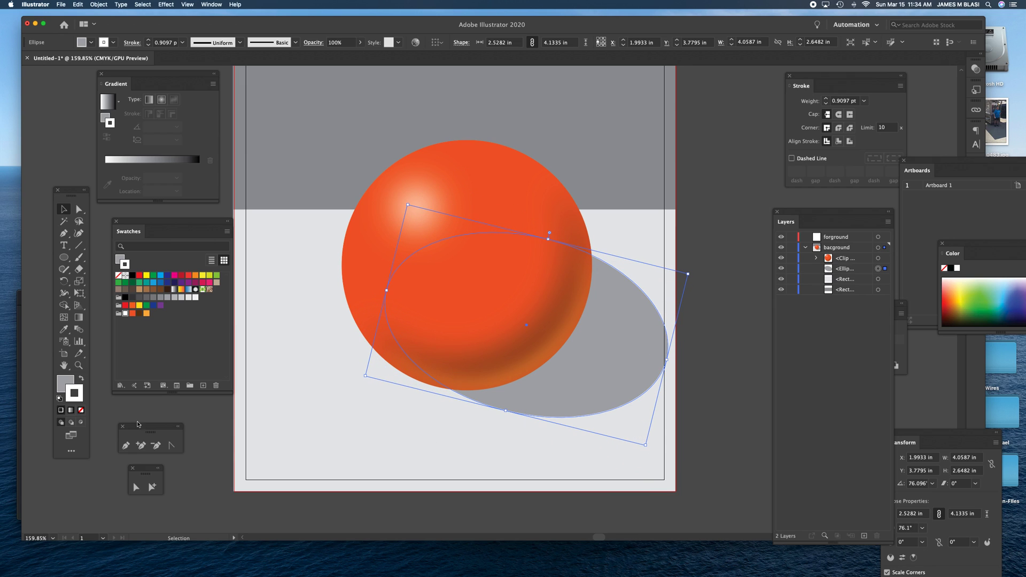
left_click(81, 410)
left_click_drag(505, 410, 503, 415)
left_click_drag(549, 236, 541, 264)
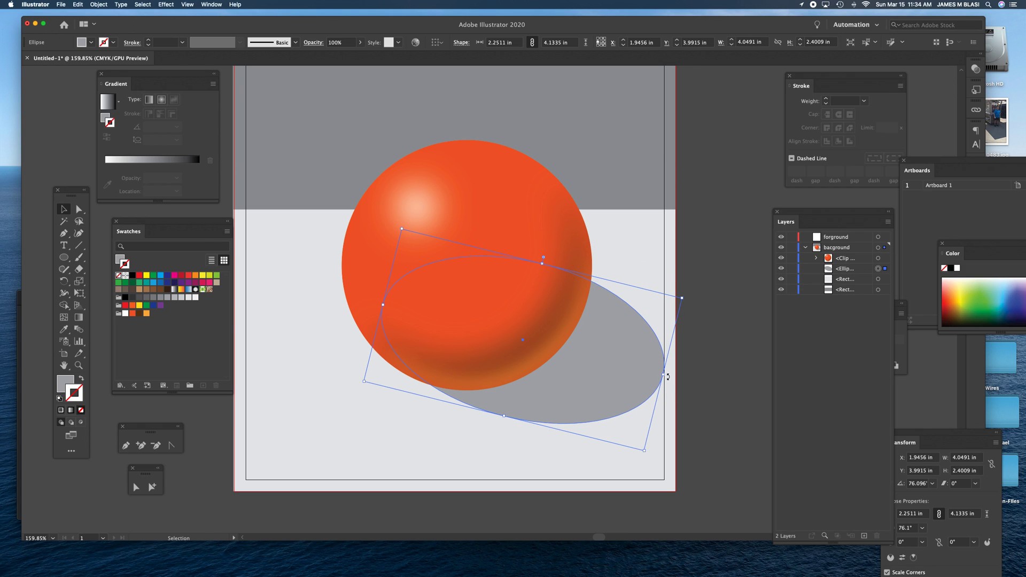
left_click_drag(664, 377, 726, 390)
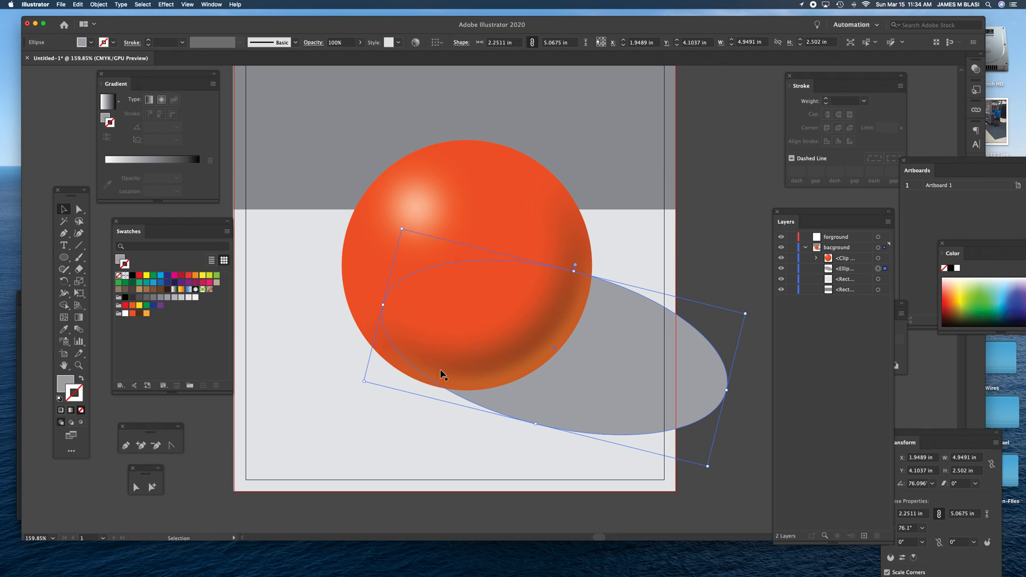
left_click_drag(572, 405, 552, 397)
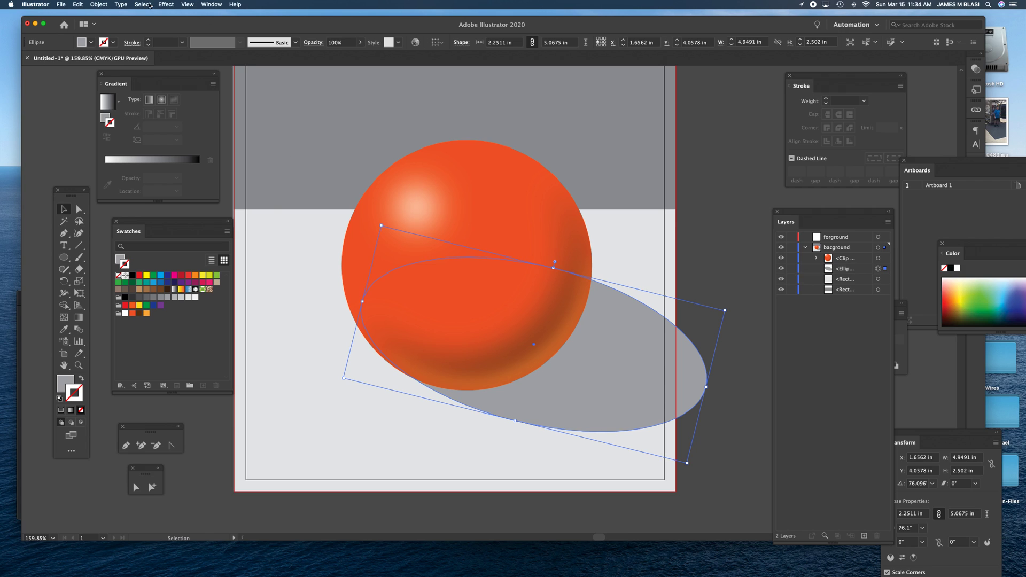
- Apply a Gaussian Blur with a 40-pixel radius to the gray shadow ellipse
left_click(166, 4)
mouse_move(179, 166)
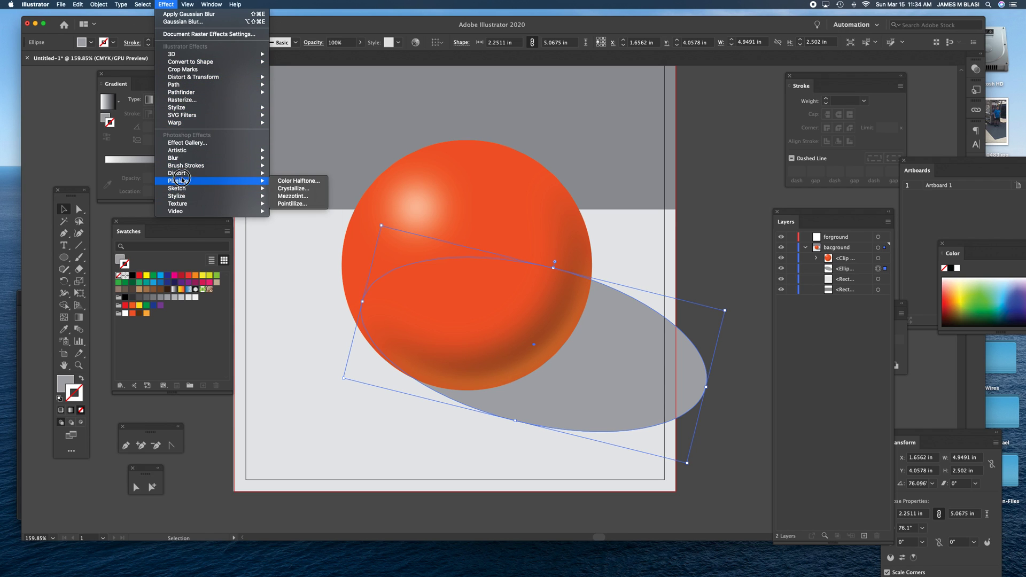
left_click(297, 158)
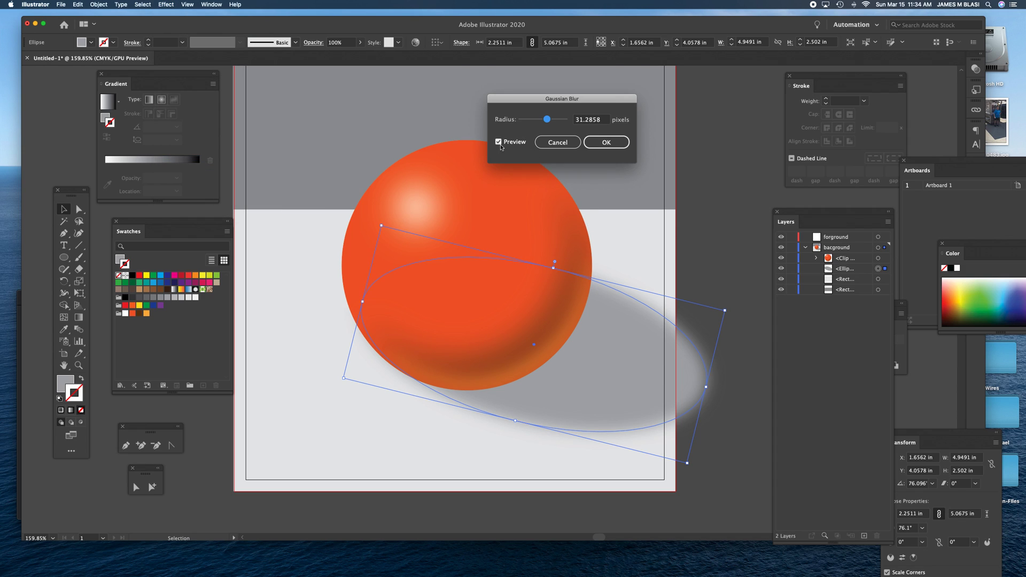
double_click(593, 120)
type("40")
left_click(501, 143)
left_click(501, 144)
left_click(607, 144)
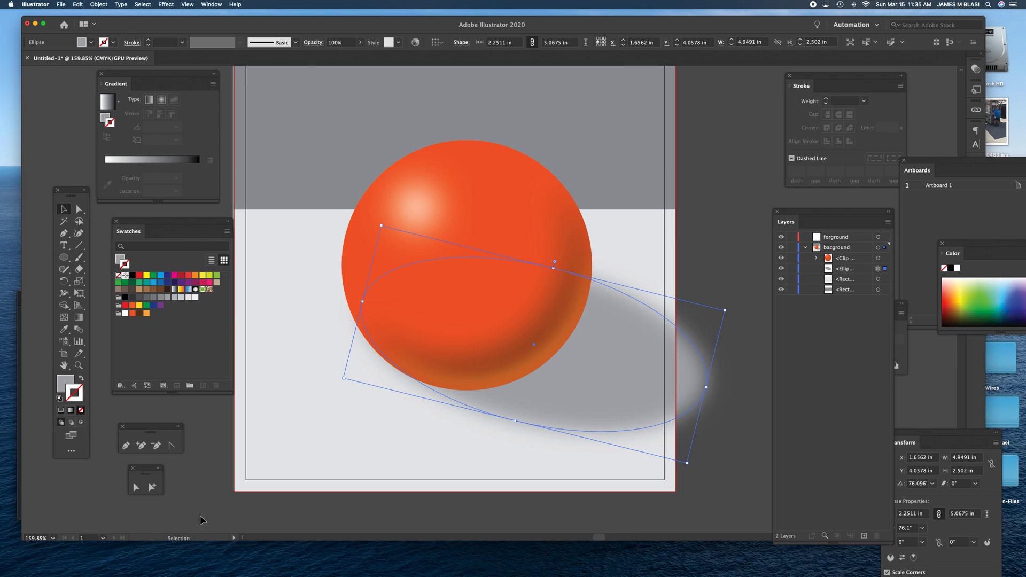
- Rearrange the floating panels, show the transparency settings, and lower the shadow ellipse's opacity to 71%
left_click_drag(920, 433, 944, 399)
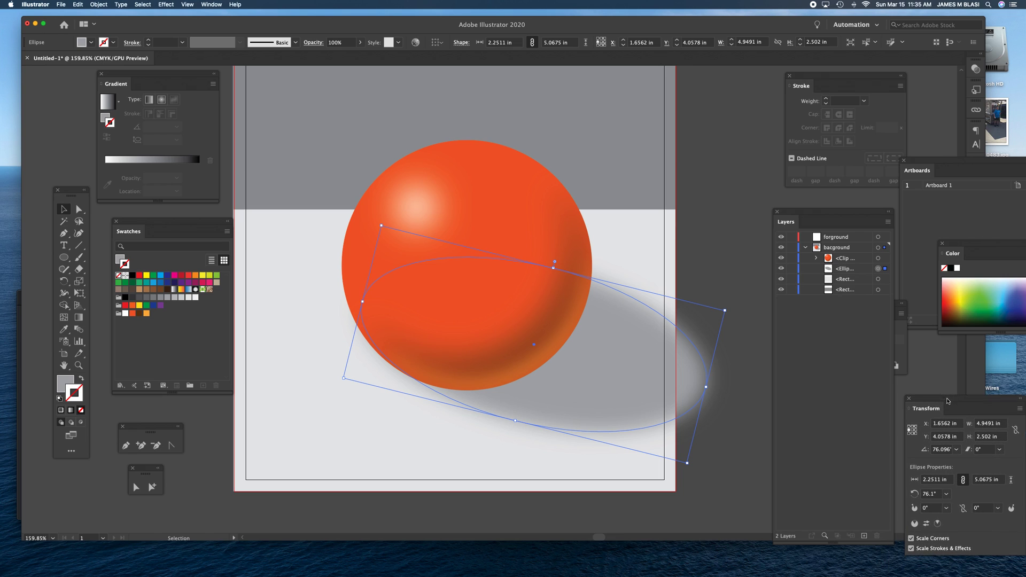
left_click(901, 338)
left_click_drag(811, 309, 877, 333)
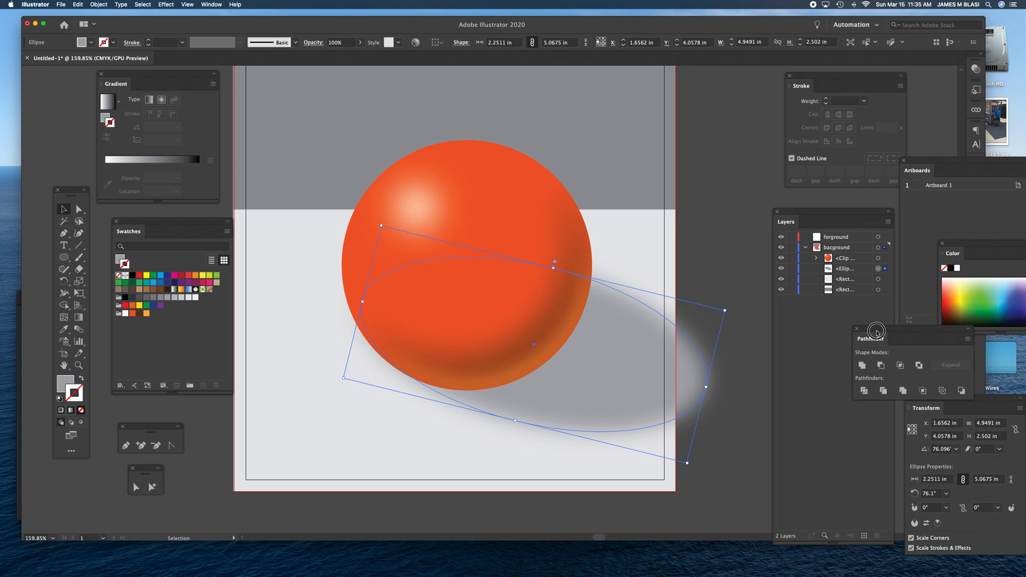
left_click(205, 4)
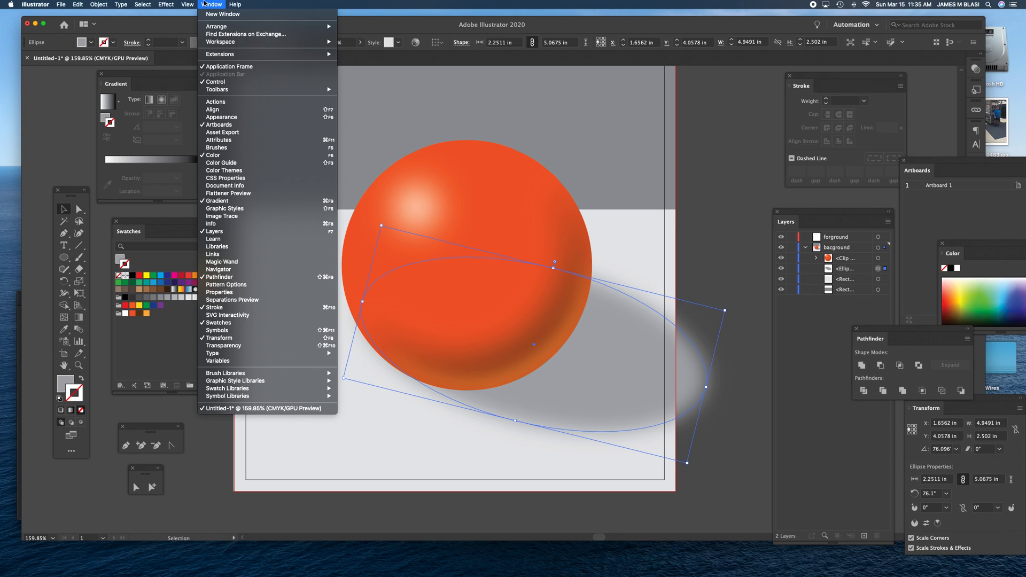
left_click(235, 345)
left_click_drag(873, 70, 612, 116)
left_click(695, 132)
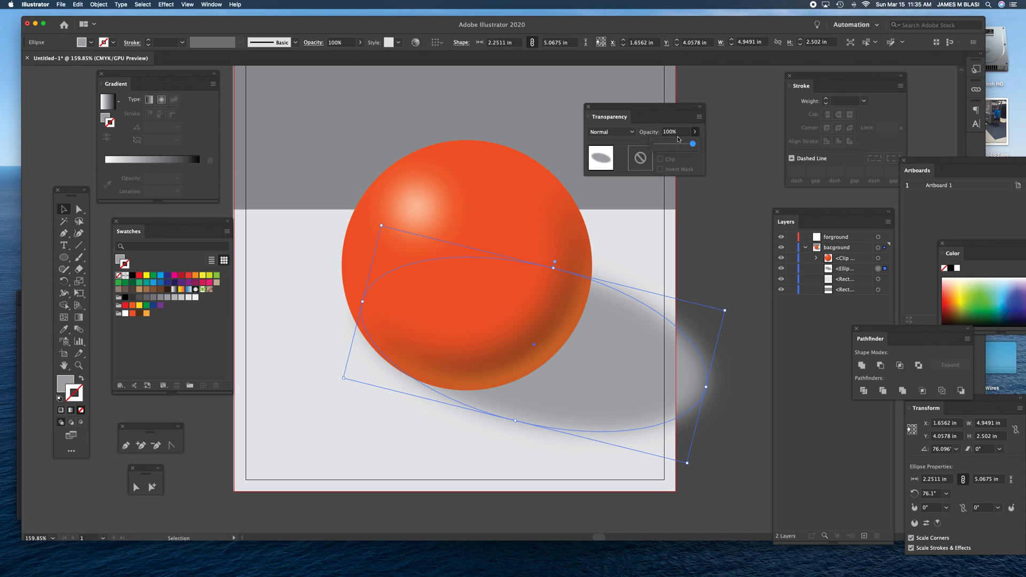
left_click_drag(694, 147, 684, 146)
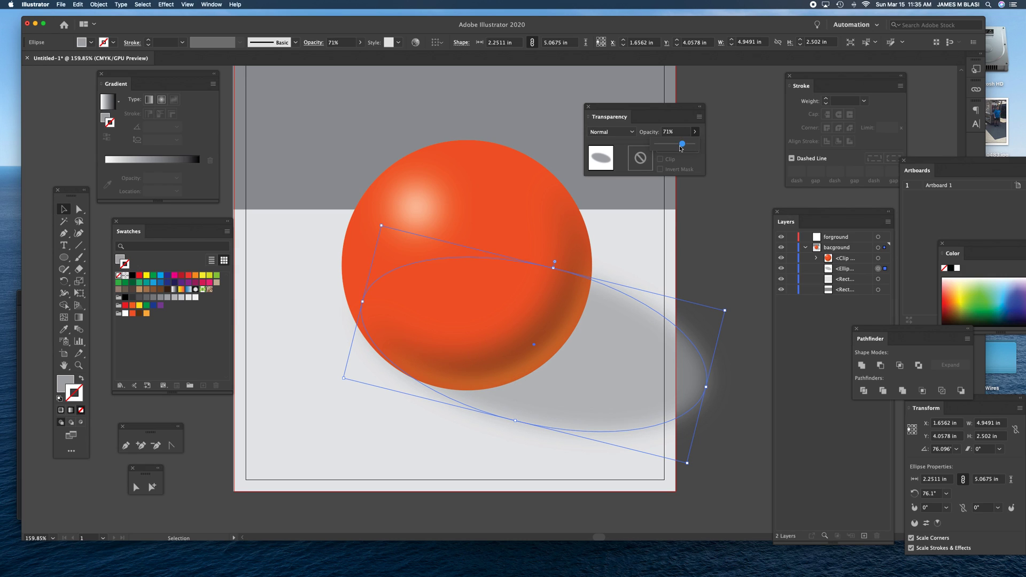
- Duplicate the shadow ellipse, scale the copy down to about 1.83 by 4.11 inches, and stack it beneath the clipped sphere
left_click(649, 377)
key("a")
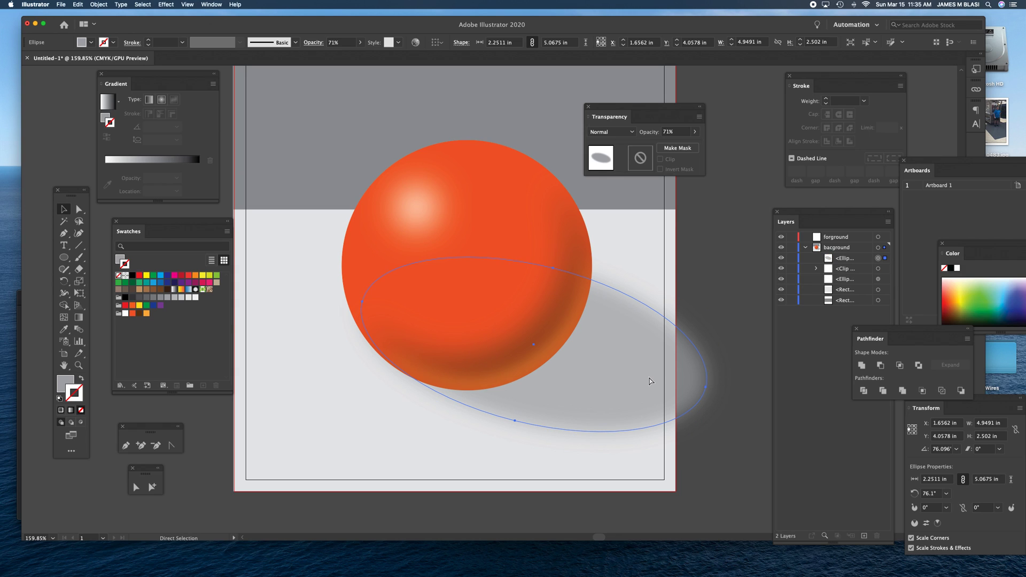
key("super+v")
left_click_drag(618, 373, 611, 387)
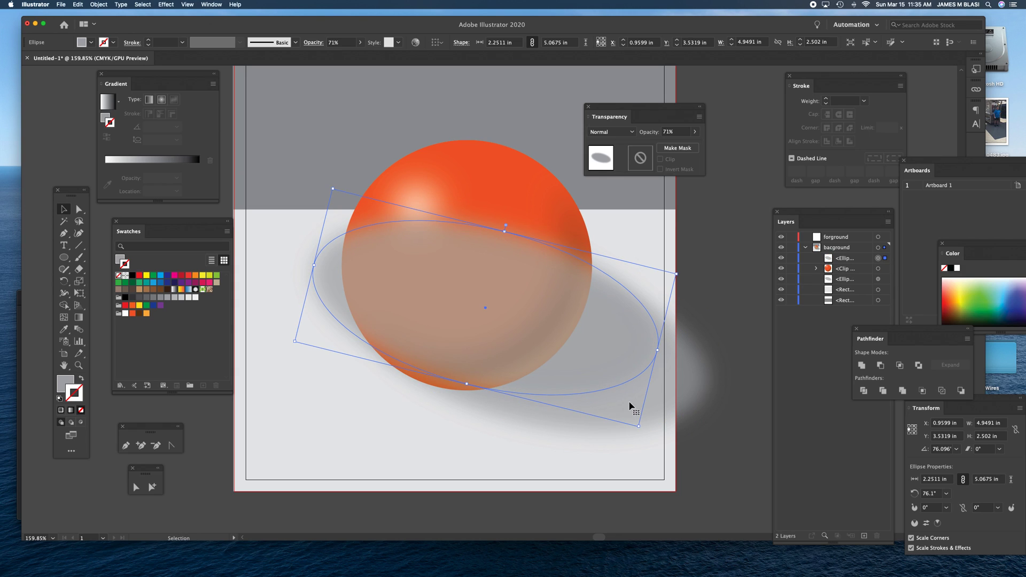
left_click_drag(636, 427, 609, 373)
left_click_drag(832, 256, 842, 275)
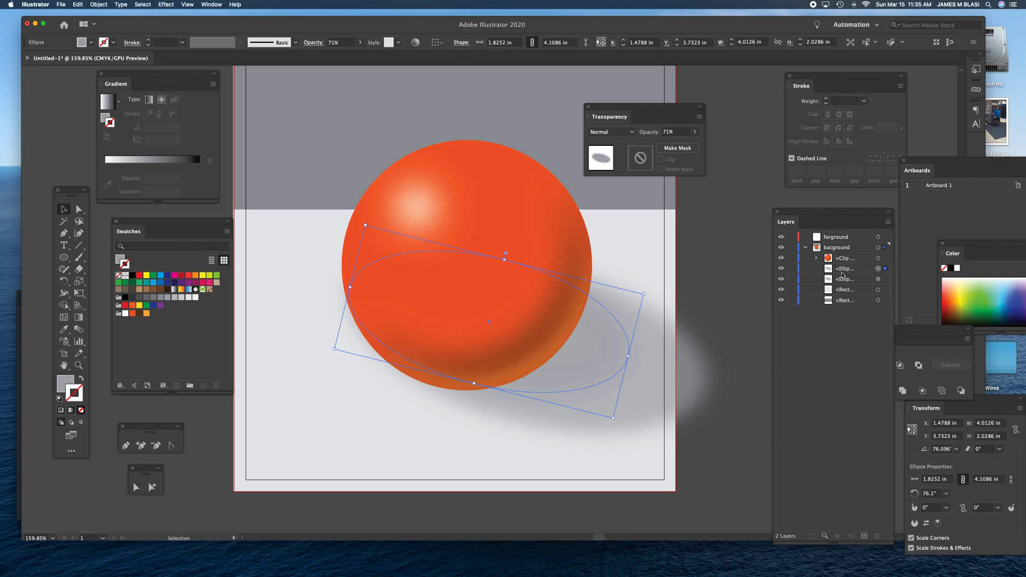
- Duplicate the smaller shadow slightly to the left, shorten the copy from both ends, deselect it, and move the transparency settings off the artwork
left_click_drag(599, 362, 566, 367)
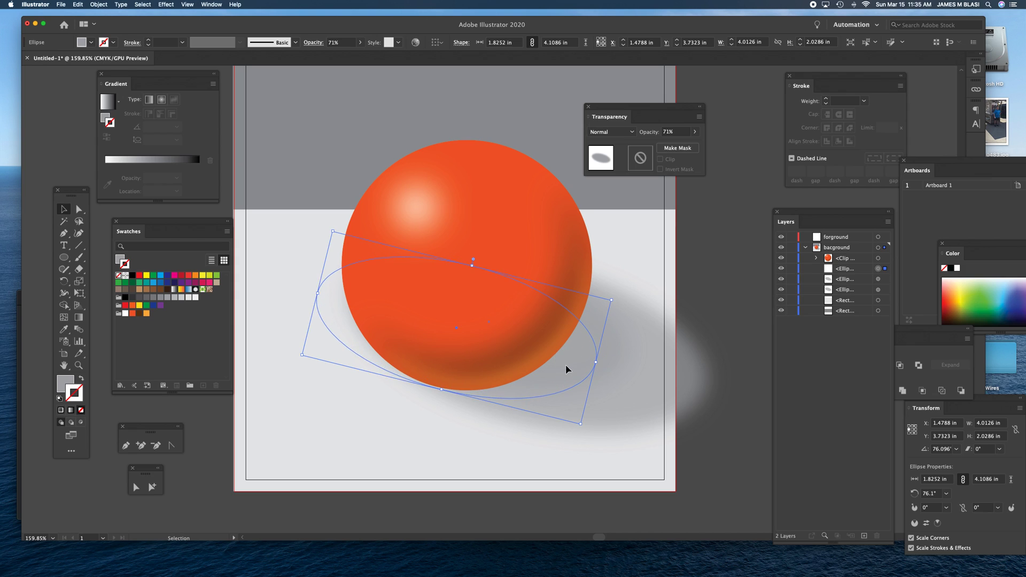
left_click_drag(318, 293, 357, 303)
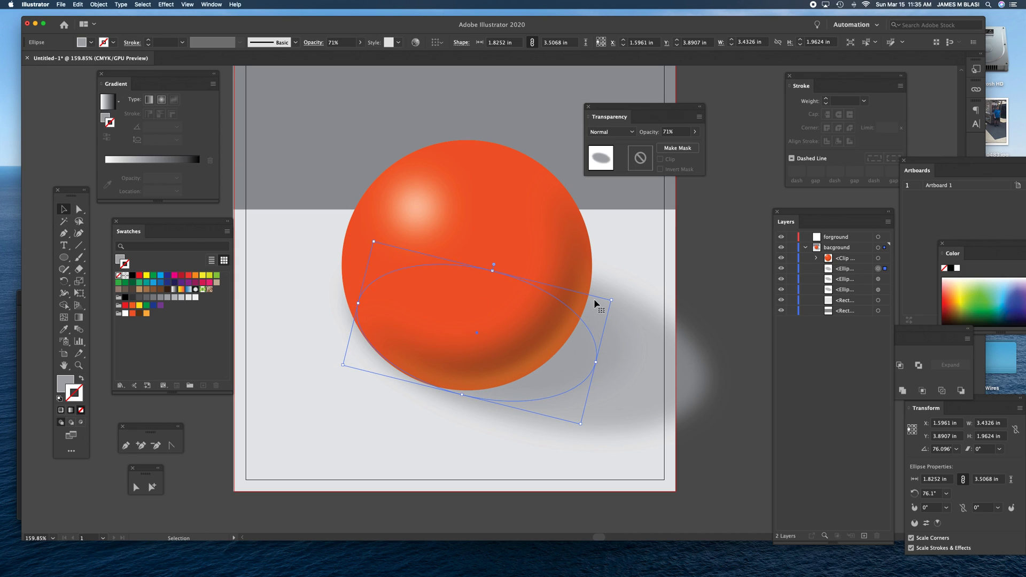
left_click_drag(596, 357, 571, 355)
left_click(708, 299)
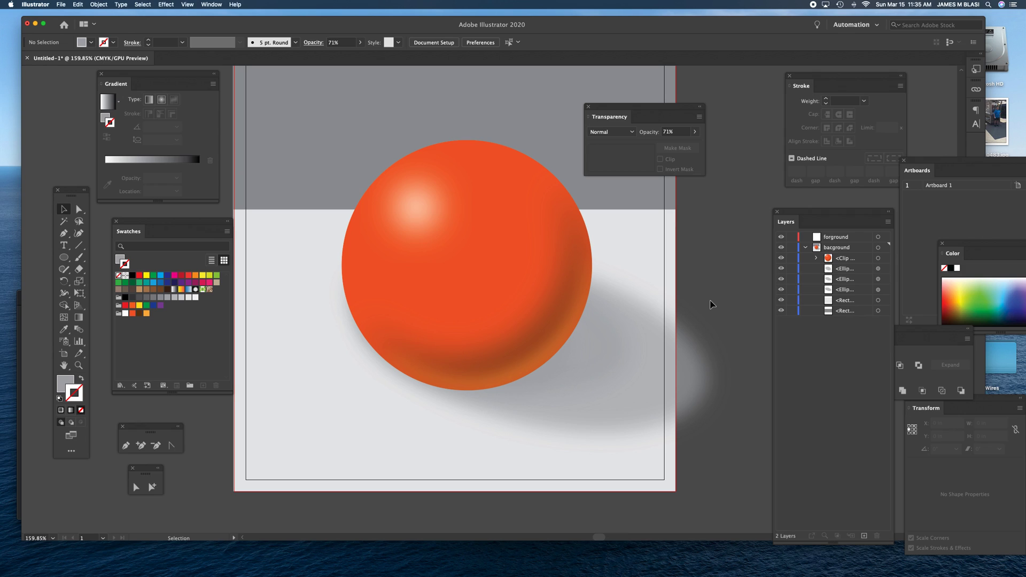
left_click_drag(607, 105, 707, 97)
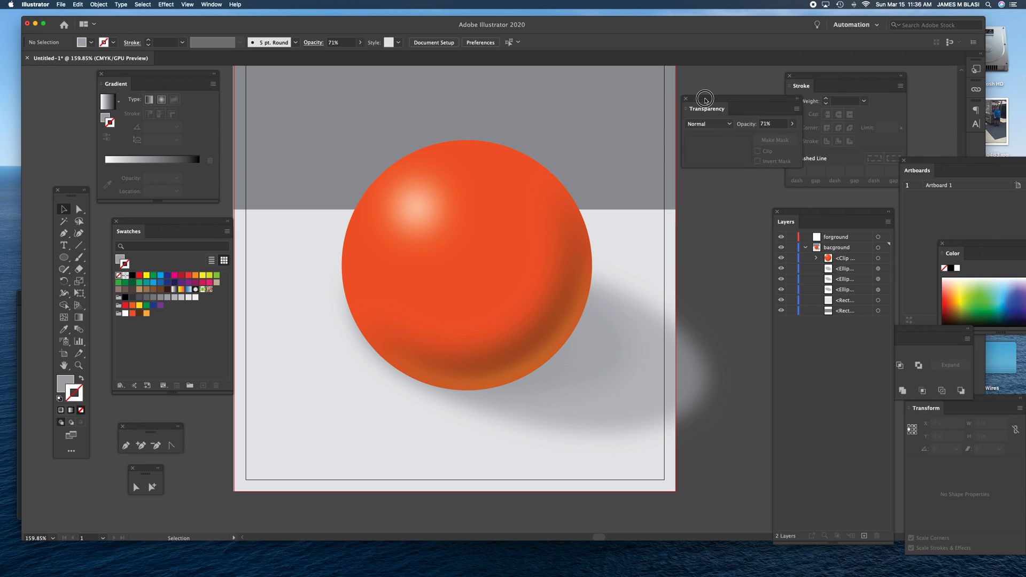